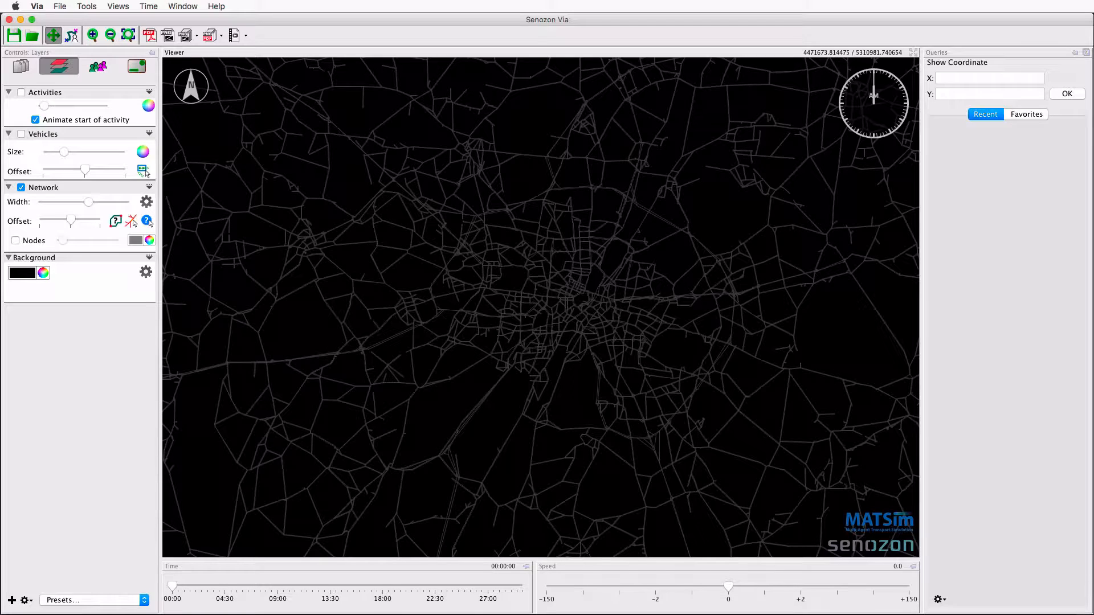
Add an Emissions layer based on 1500.emission.events.xml.gz and output_network.xml.gz, and load its data.
left_click_drag(418, 612, 66, 406)
left_click(12, 601)
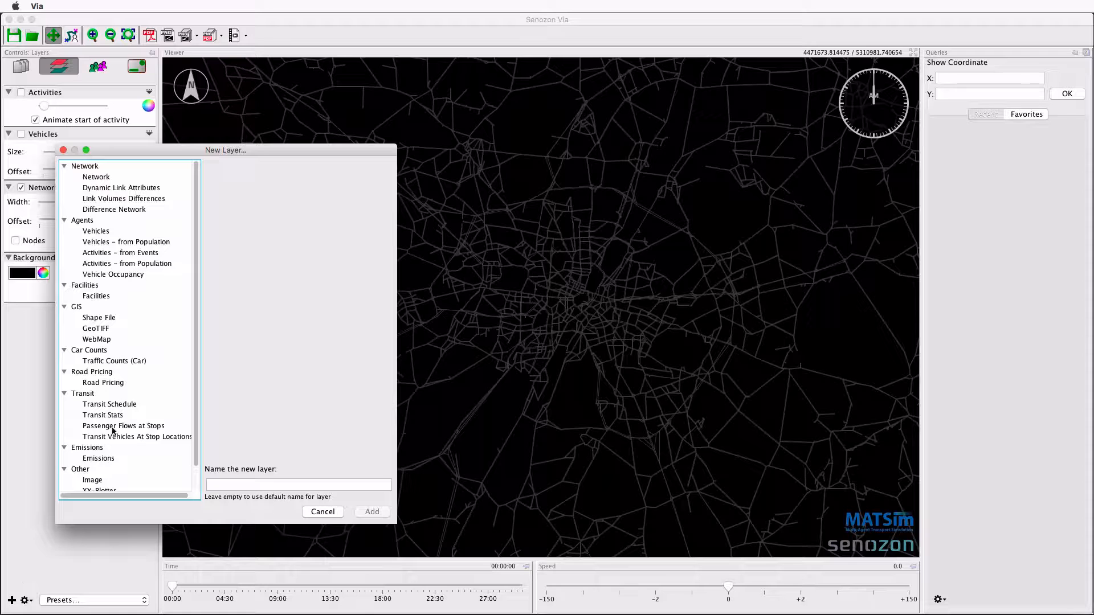
left_click(98, 460)
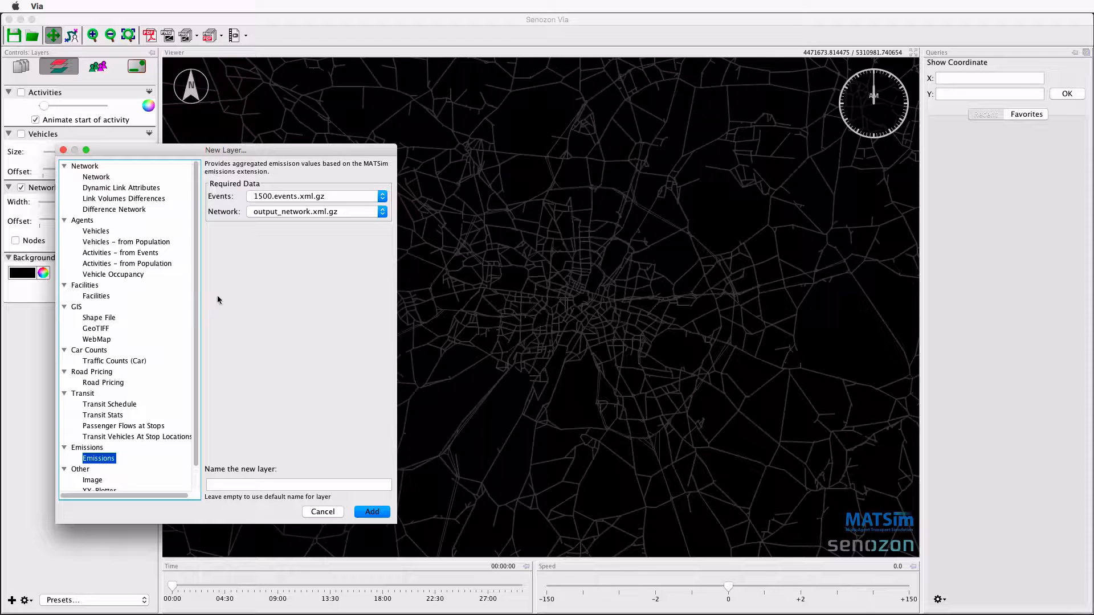
left_click(263, 198)
left_click(368, 207)
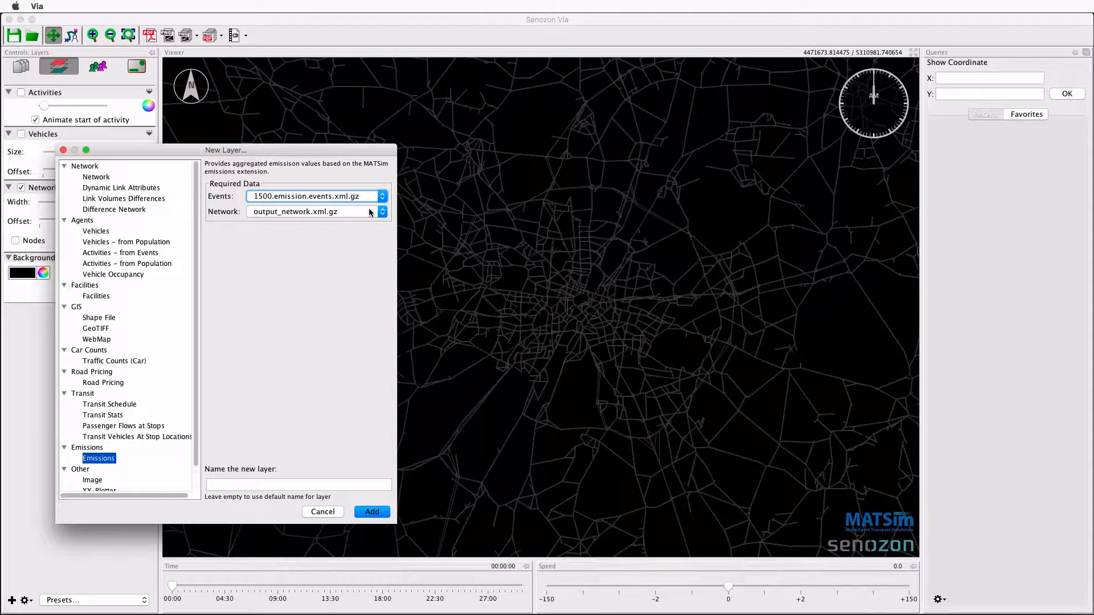
left_click(367, 513)
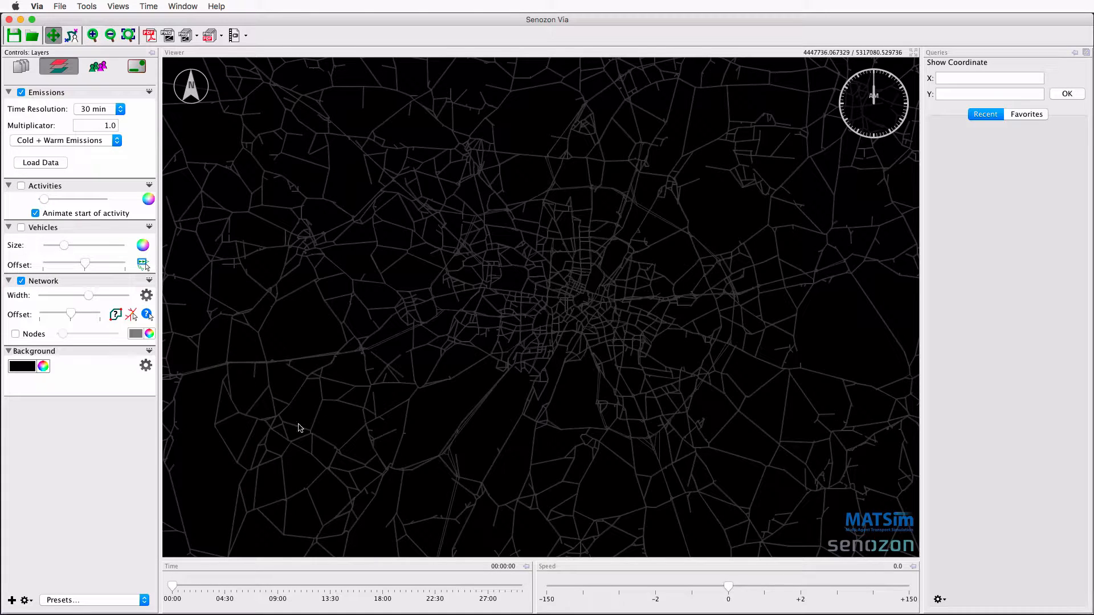
left_click(59, 166)
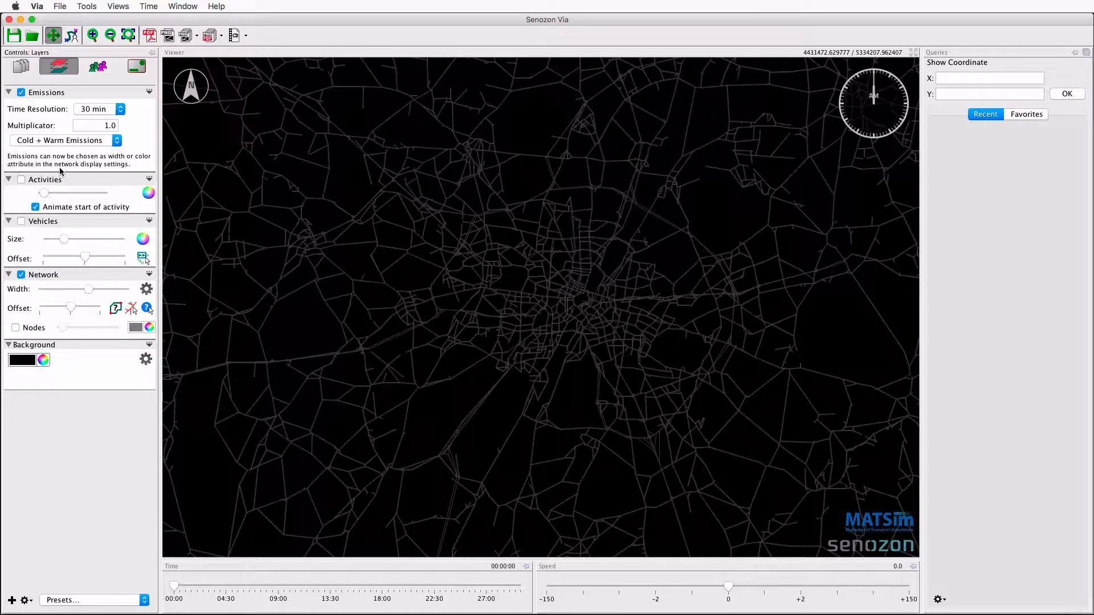
Color the network links by the CO (sum per link) attribute and apply the mapping.
left_click(146, 289)
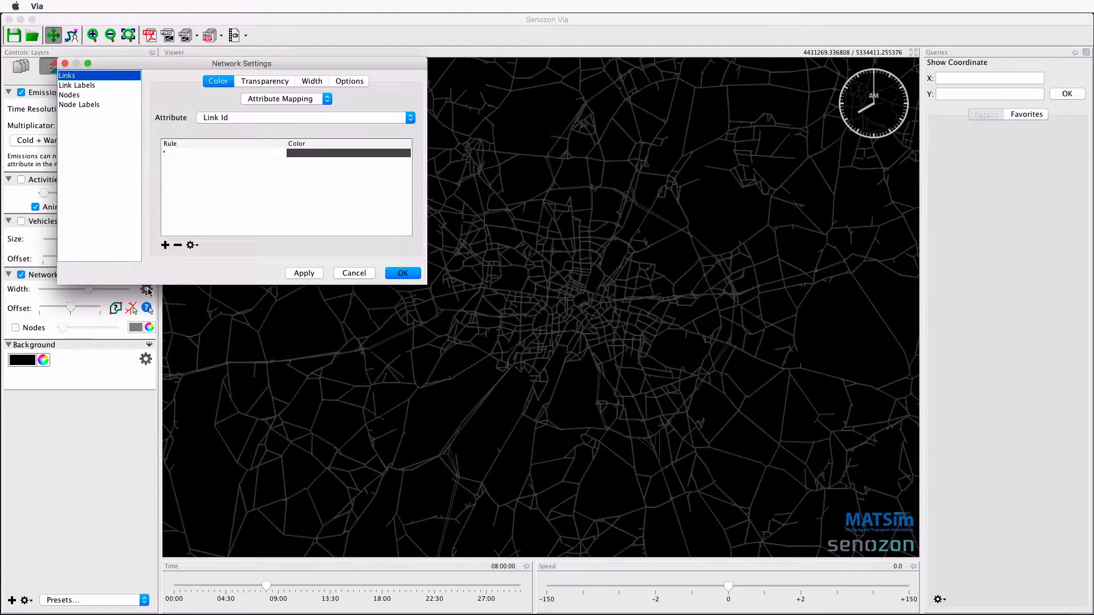
left_click(252, 113)
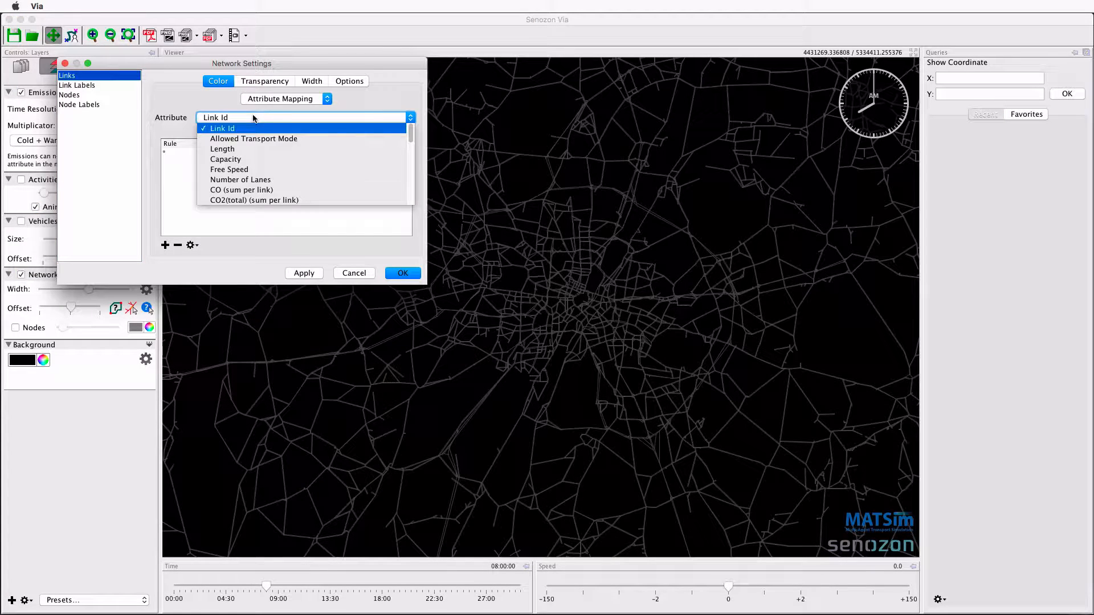
scroll(286, 190, "down", 4)
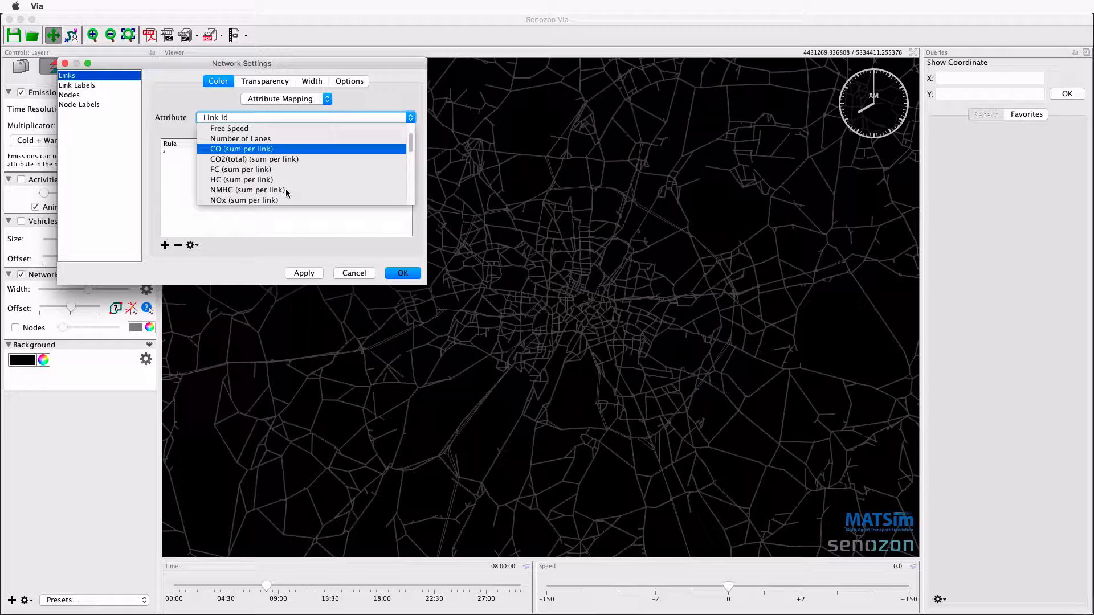
scroll(285, 189, "down", 8)
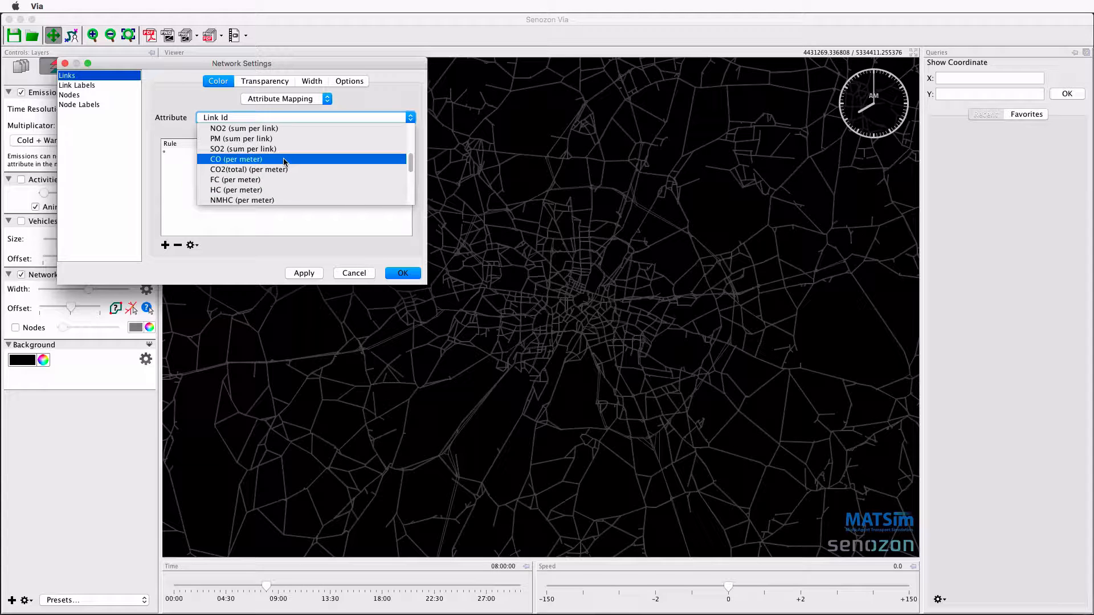
scroll(283, 161, "down", 10)
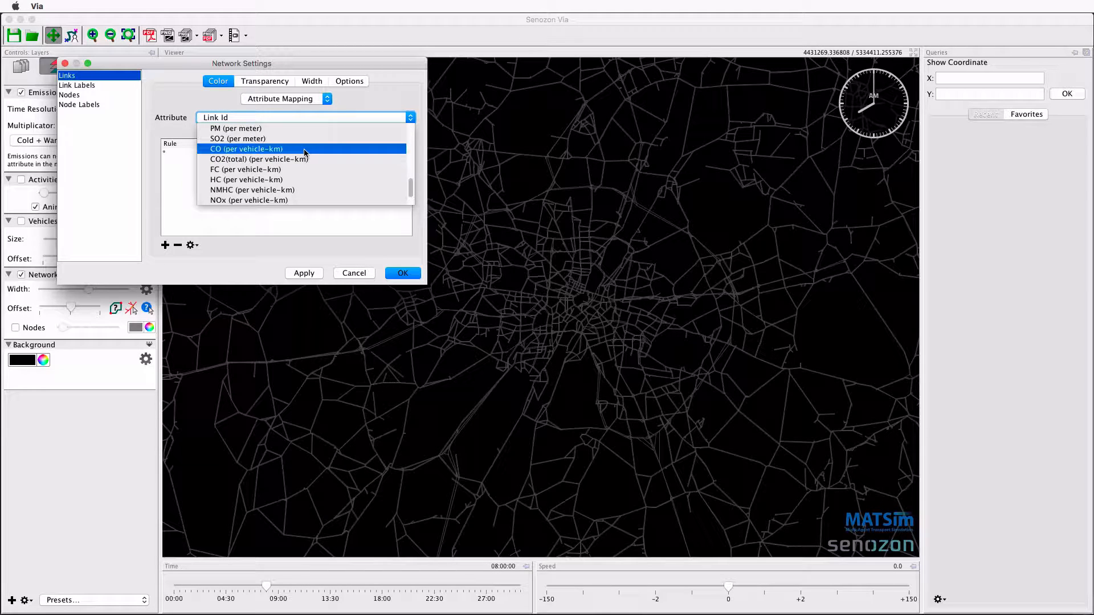
scroll(305, 151, "up", 15)
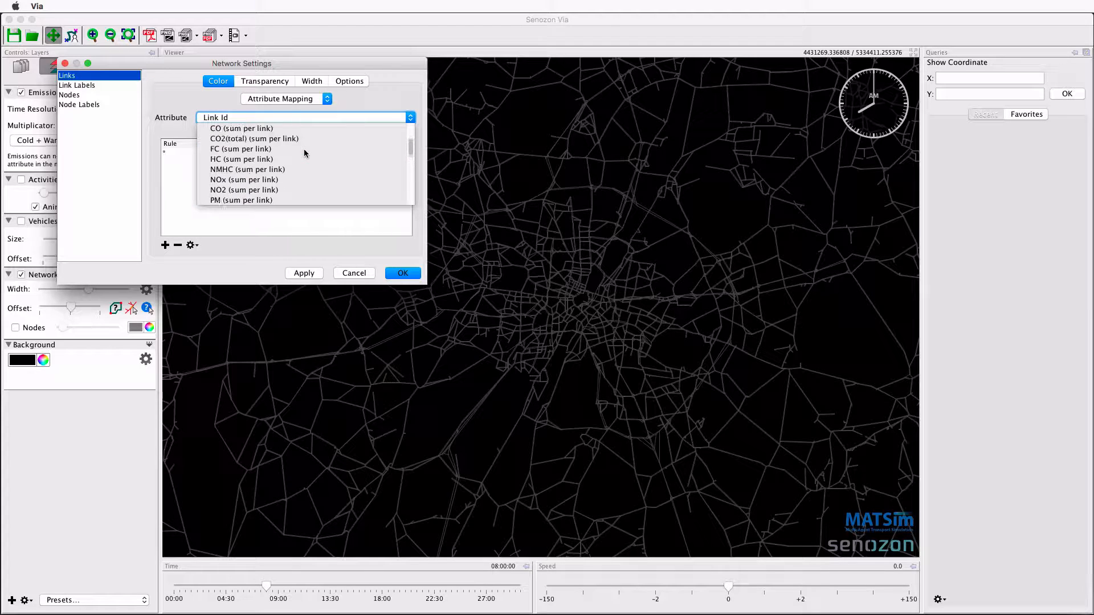
left_click(299, 148)
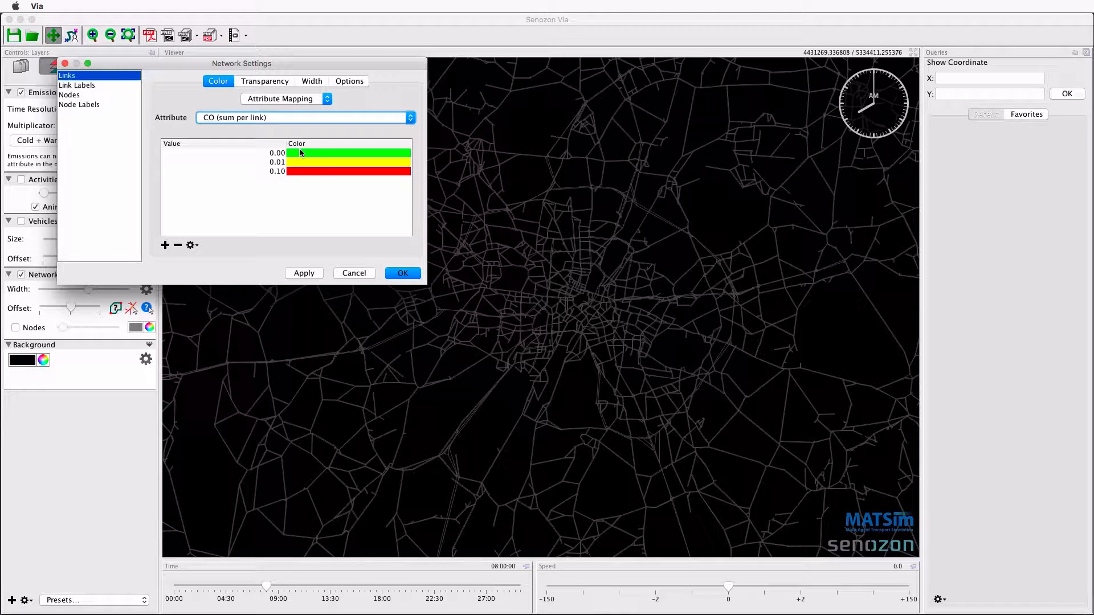
left_click(305, 272)
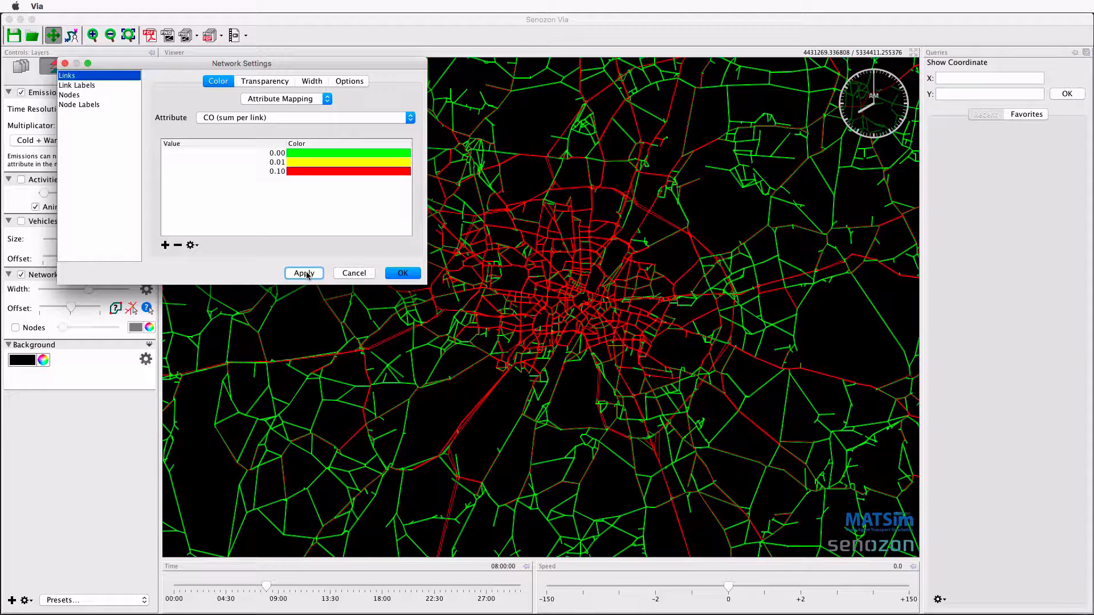
Change the link color attribute to CO (per meter) and apply the network settings.
left_click(266, 119)
scroll(259, 171, "down", 6)
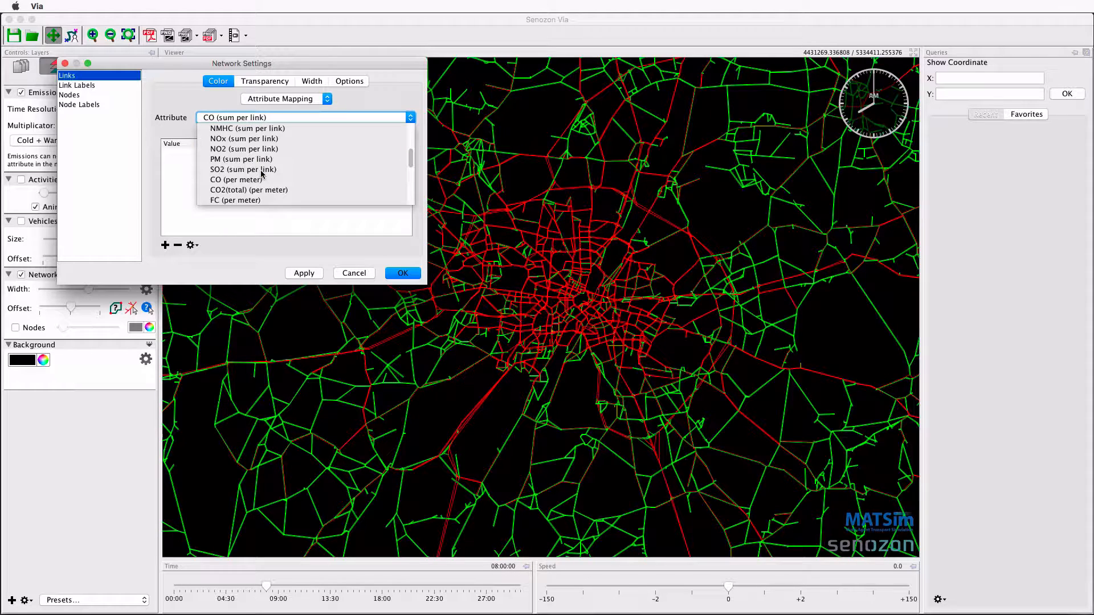
left_click(260, 179)
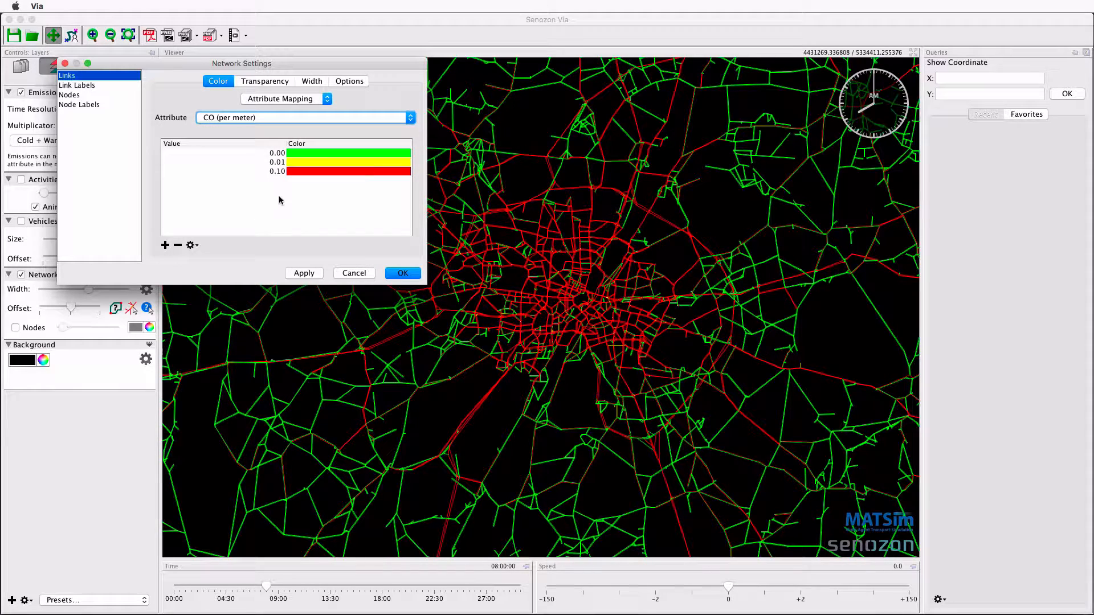
left_click(301, 274)
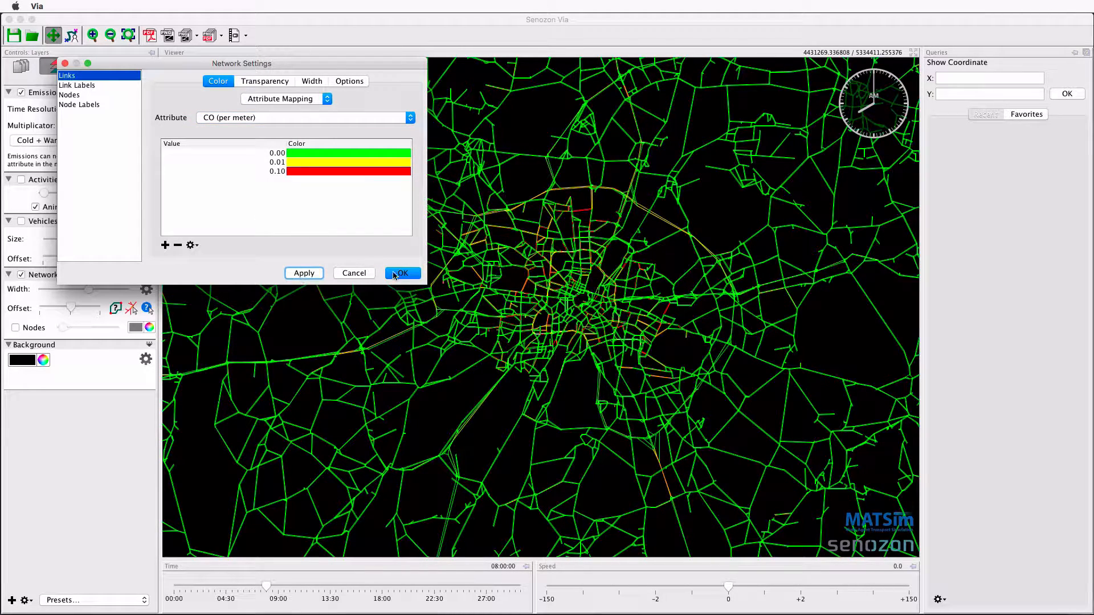
left_click(400, 273)
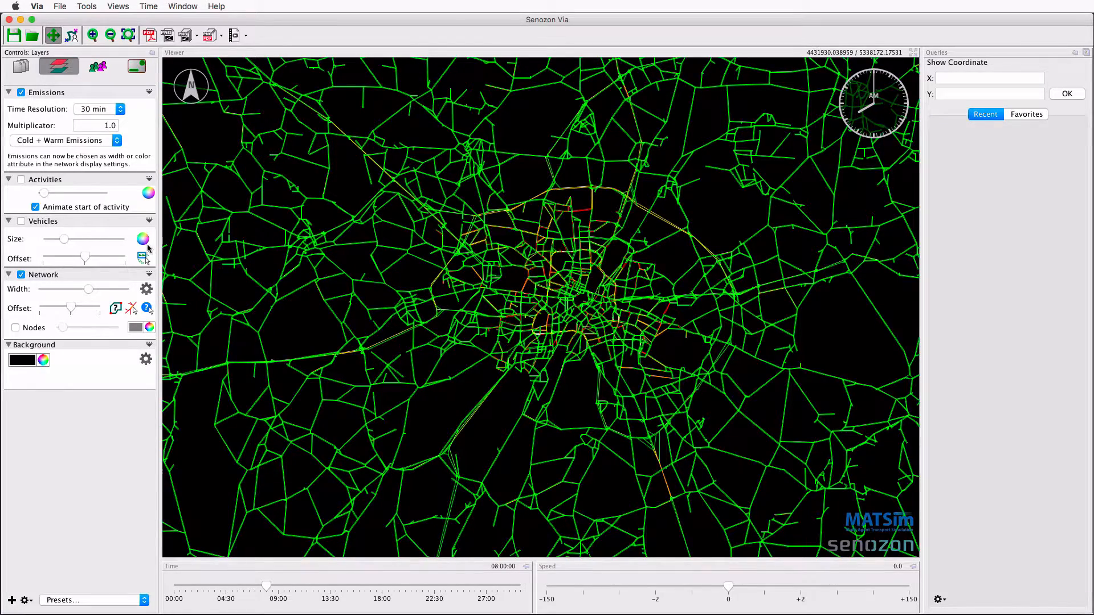
Query the long link southwest of the city center and view its Link Emissions chart per meter.
left_click(147, 309)
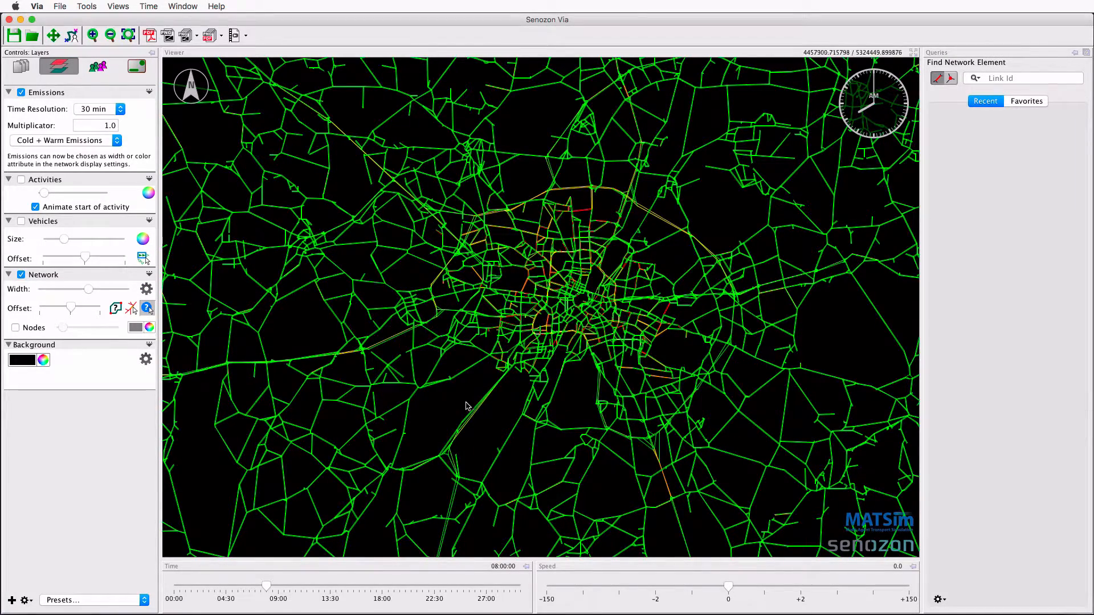
left_click(476, 422)
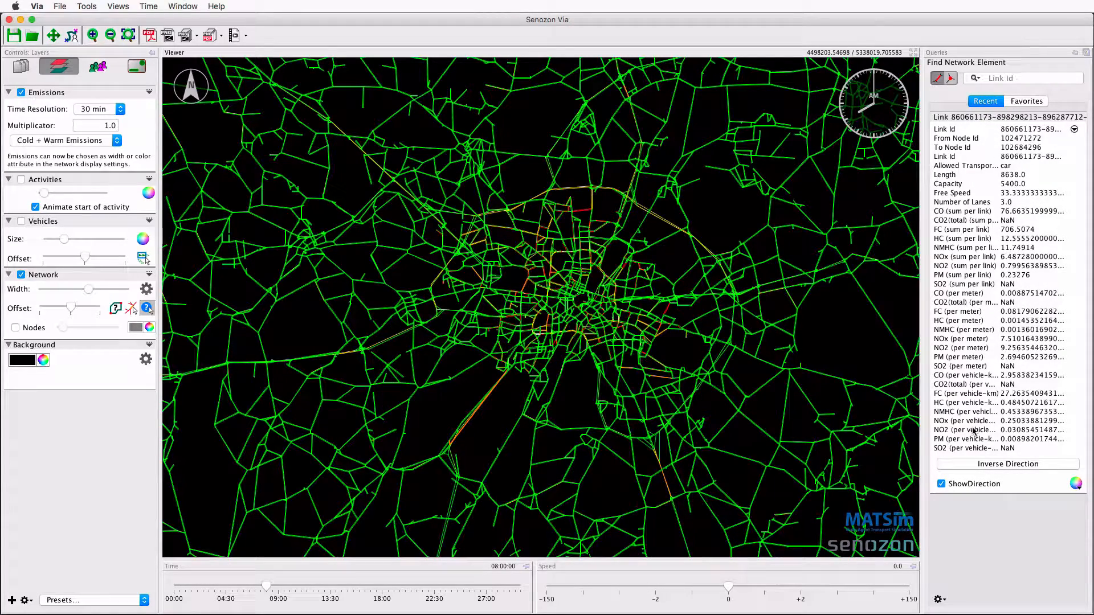
right_click(490, 425)
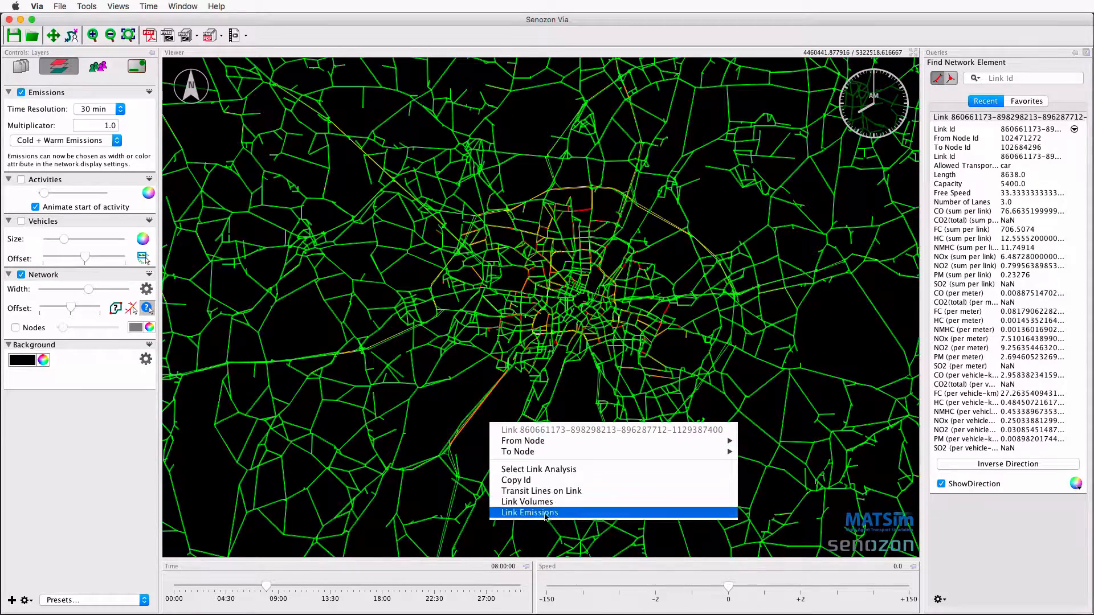
left_click(584, 513)
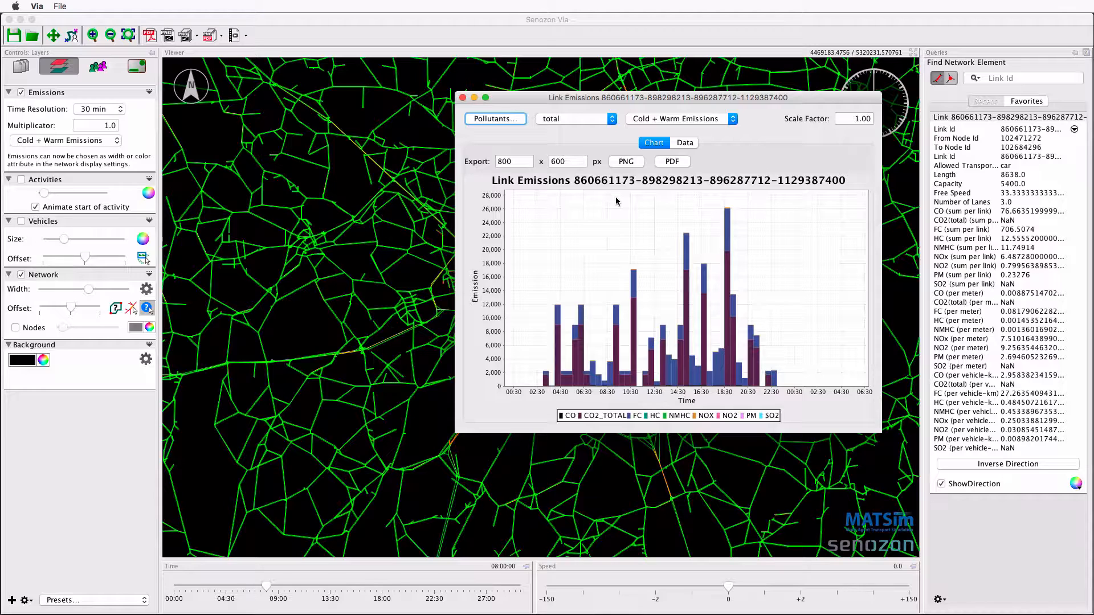
left_click(605, 119)
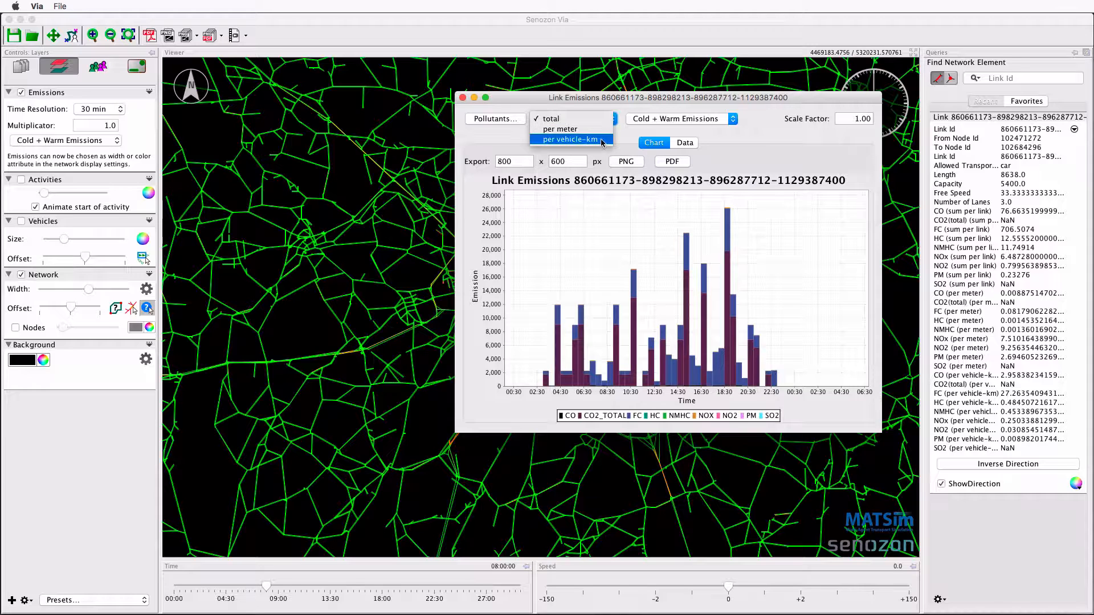
left_click(602, 131)
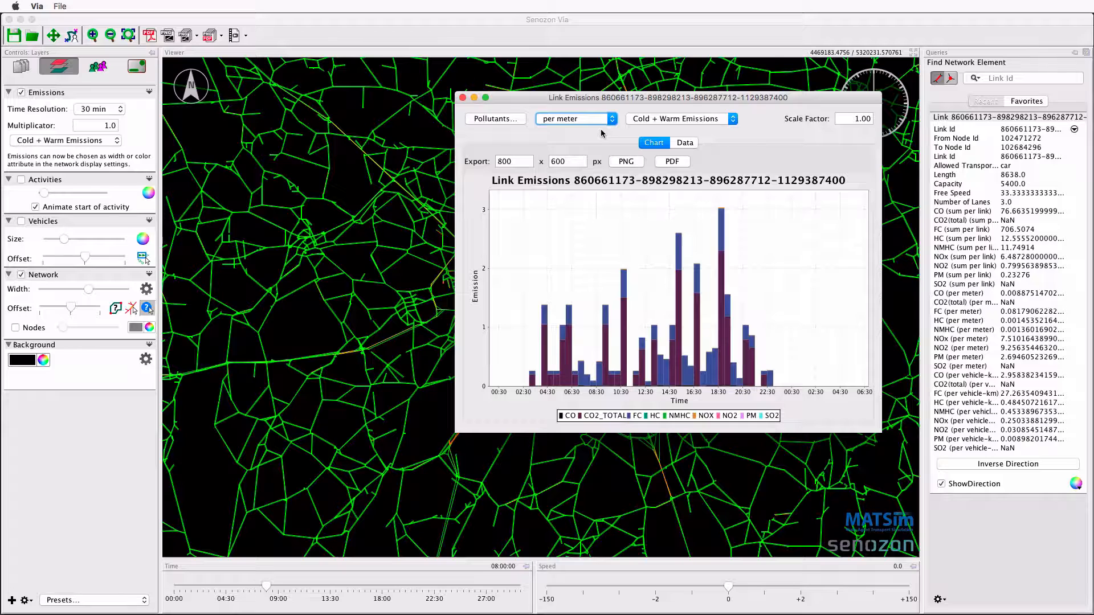
Exclude CO, CO2(total) and FC from the link emissions chart, and close the chart after viewing it.
left_click(518, 120)
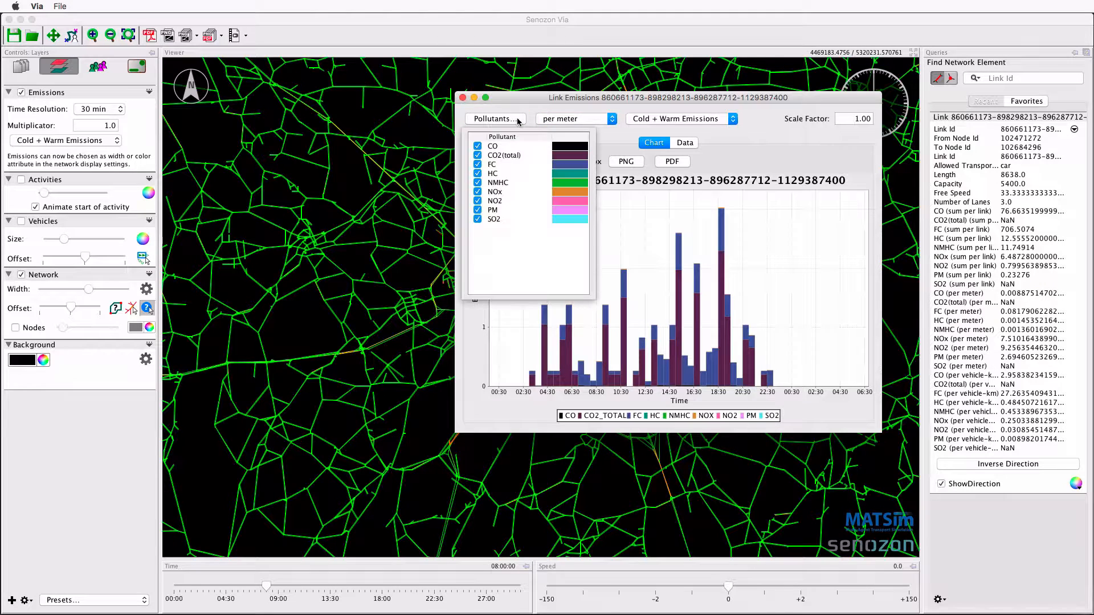
left_click(477, 146)
left_click(478, 155)
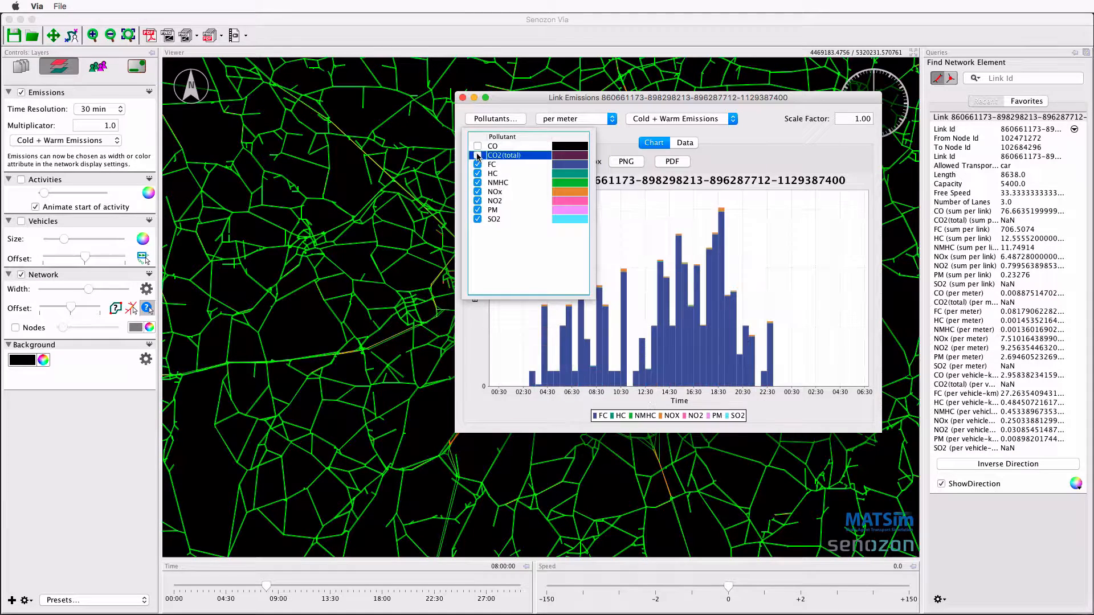
left_click(477, 165)
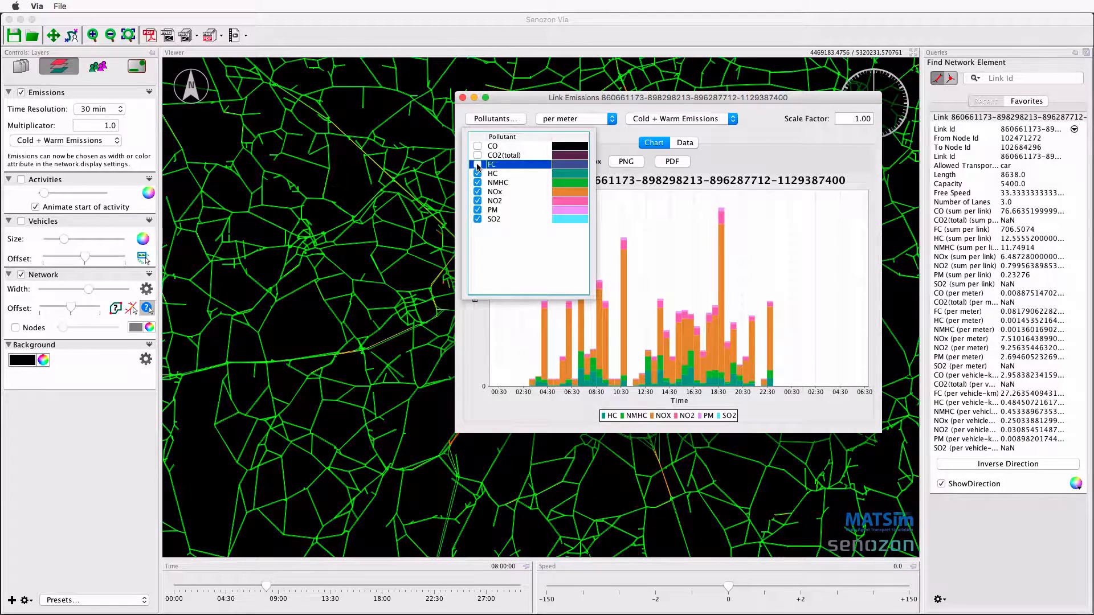
left_click(521, 118)
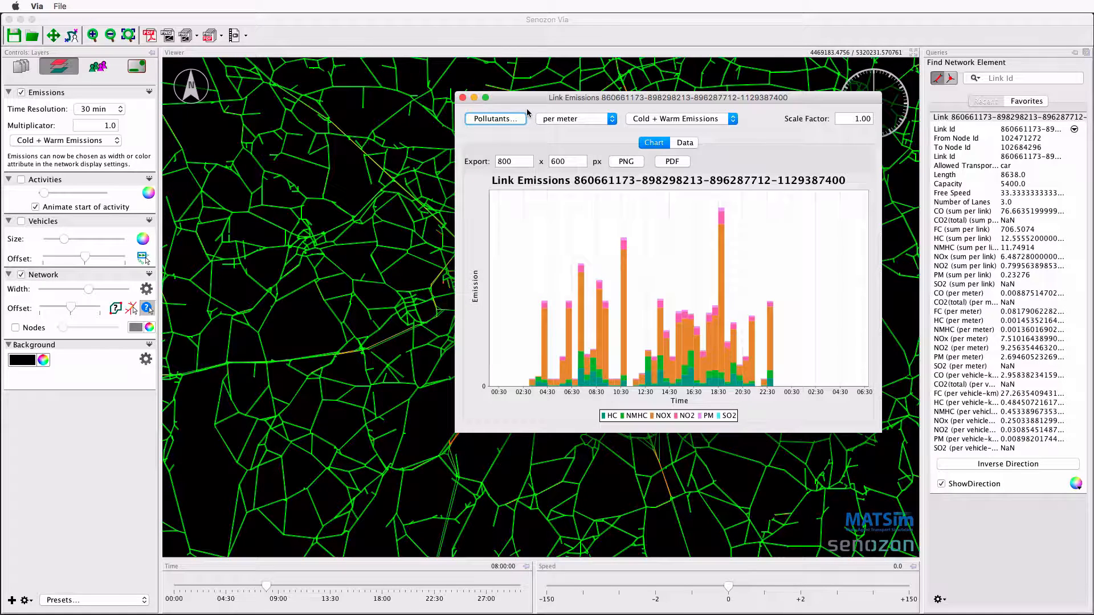
left_click(462, 97)
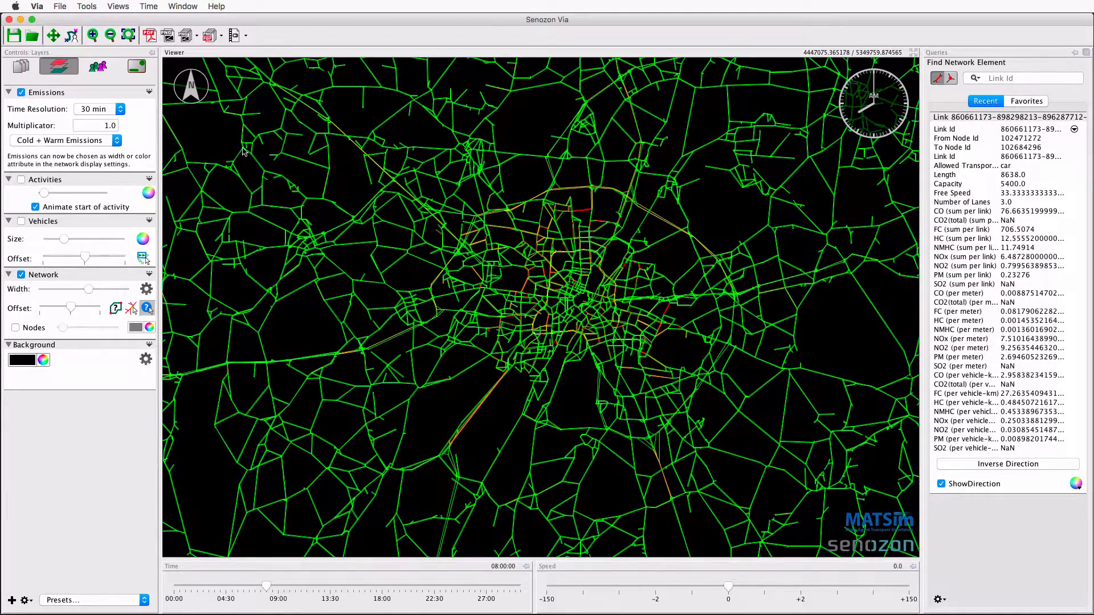
Switch the network links to a gray Single Color and clear the link query results.
left_click(147, 289)
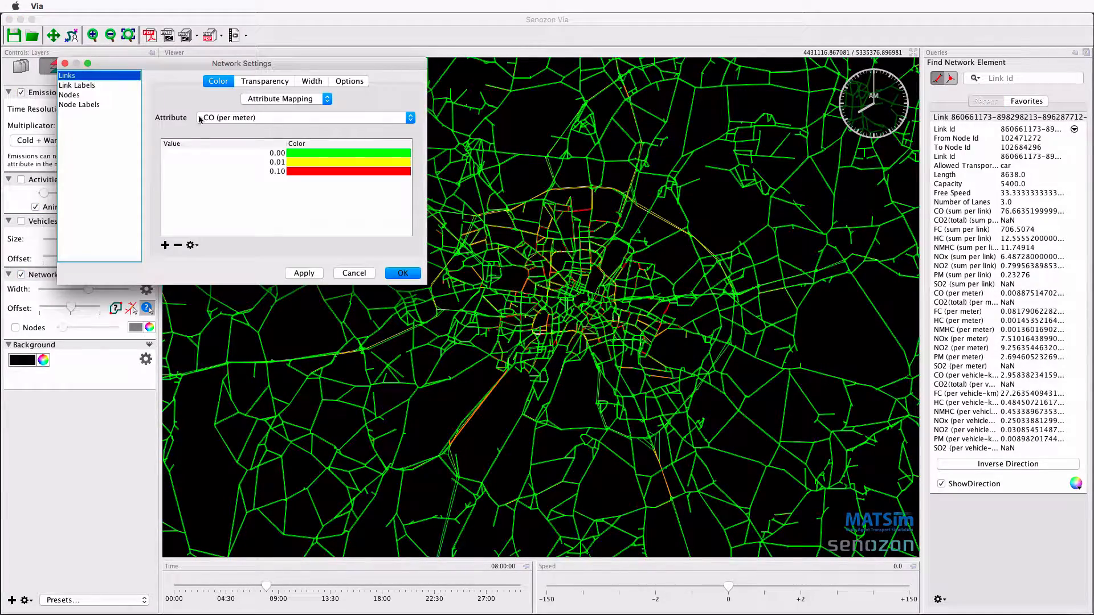
left_click(246, 101)
left_click(251, 93)
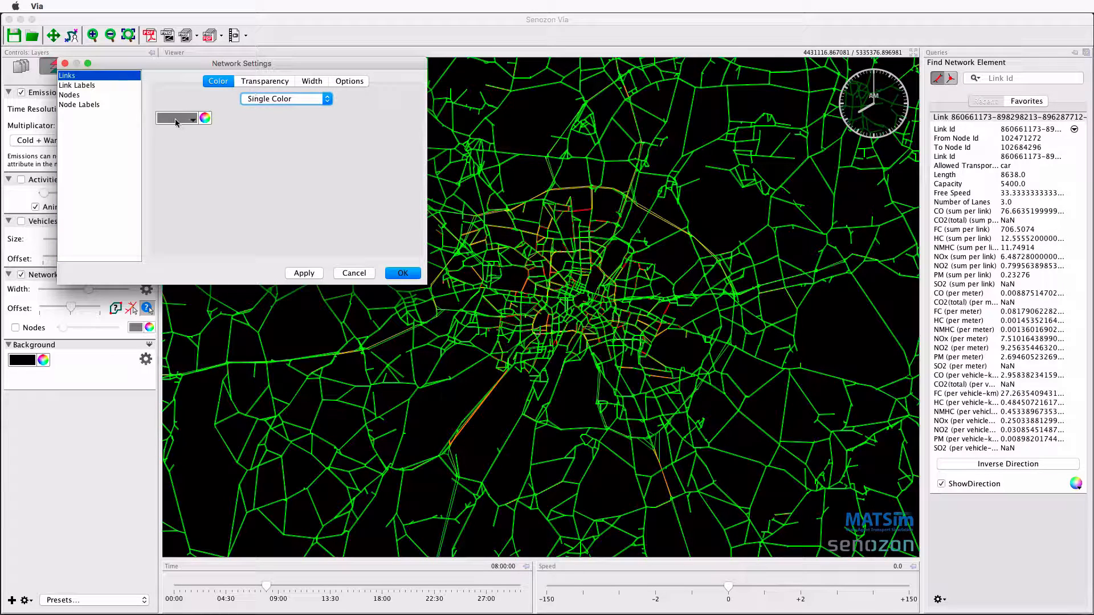
left_click(389, 274)
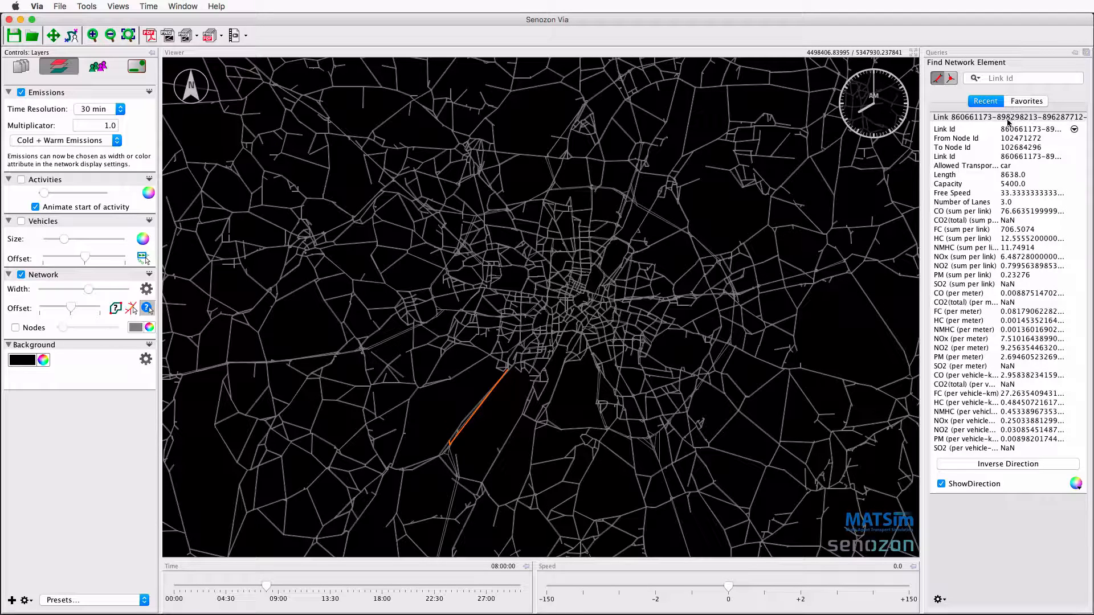
left_click(938, 600)
left_click(949, 609)
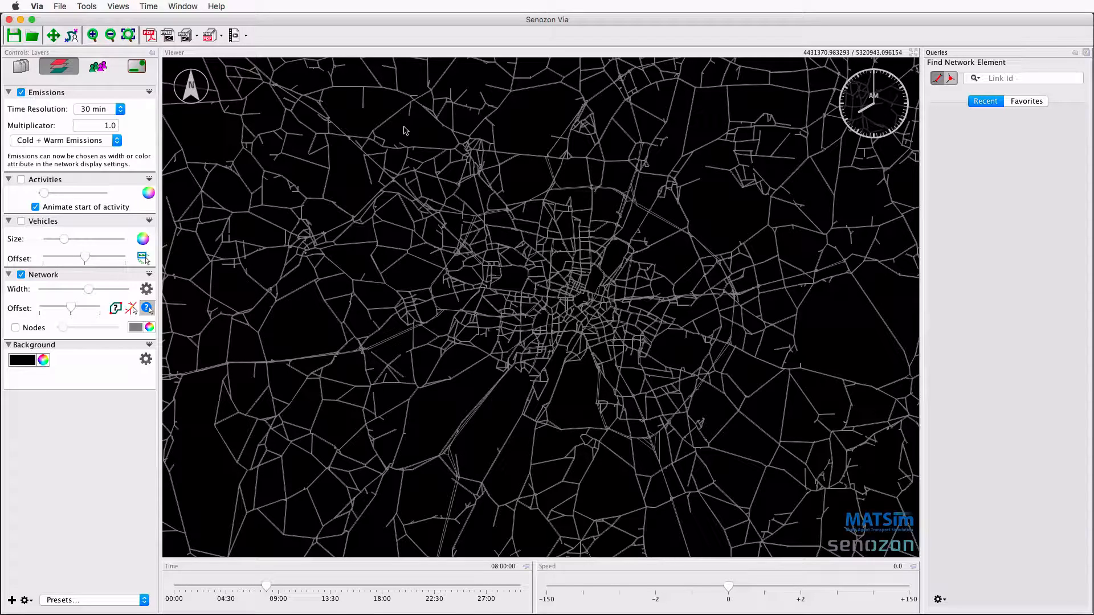
Add a WebMap layer and set its coordinate reference system to DHDN GK4.
left_click(11, 600)
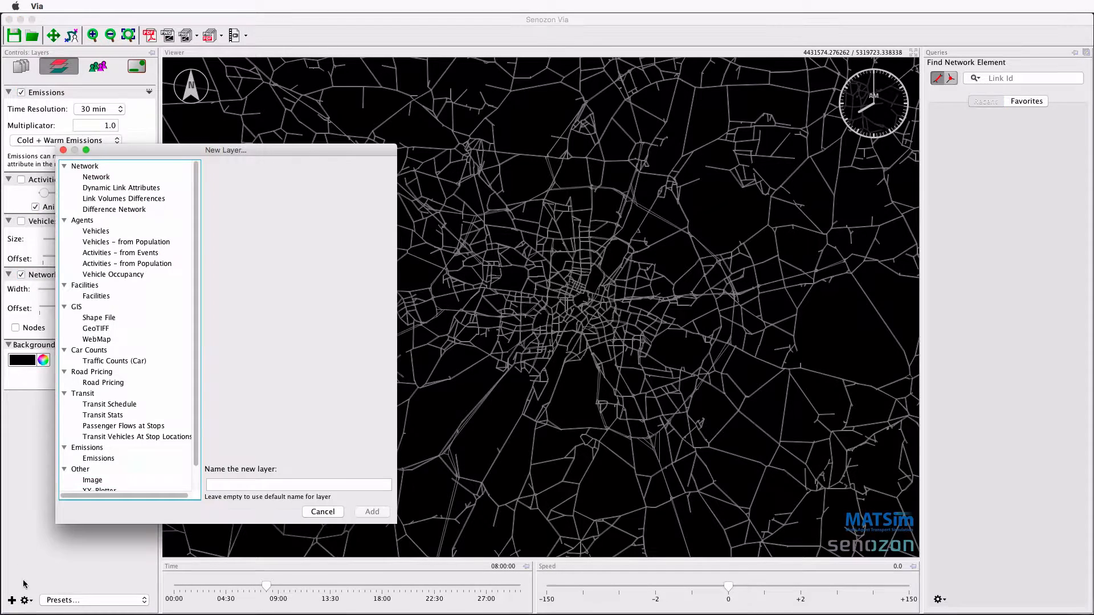
left_click(104, 341)
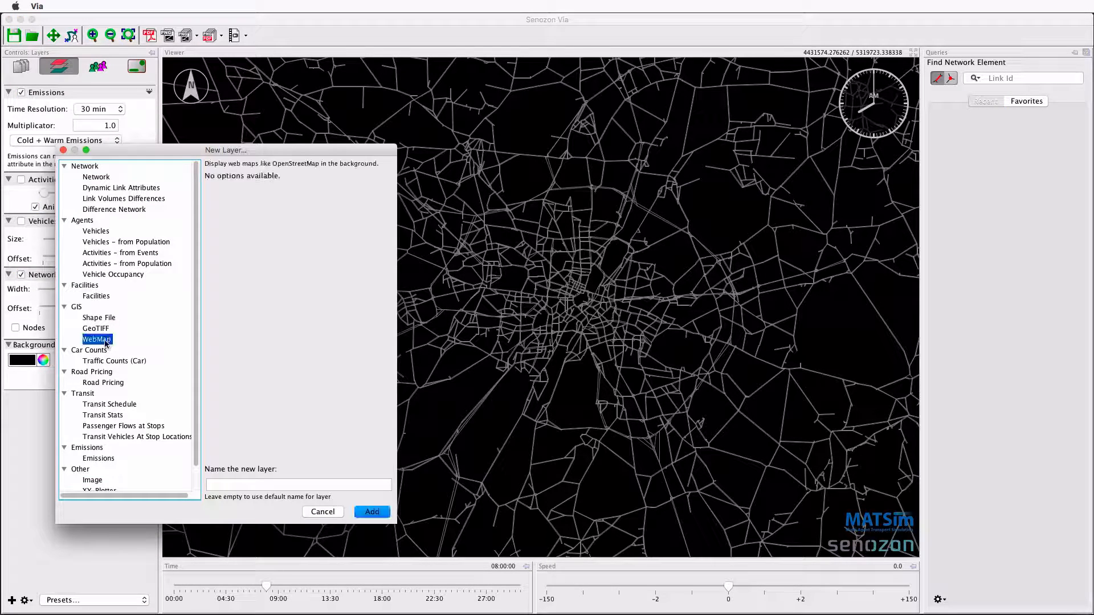
left_click(382, 512)
left_click(136, 365)
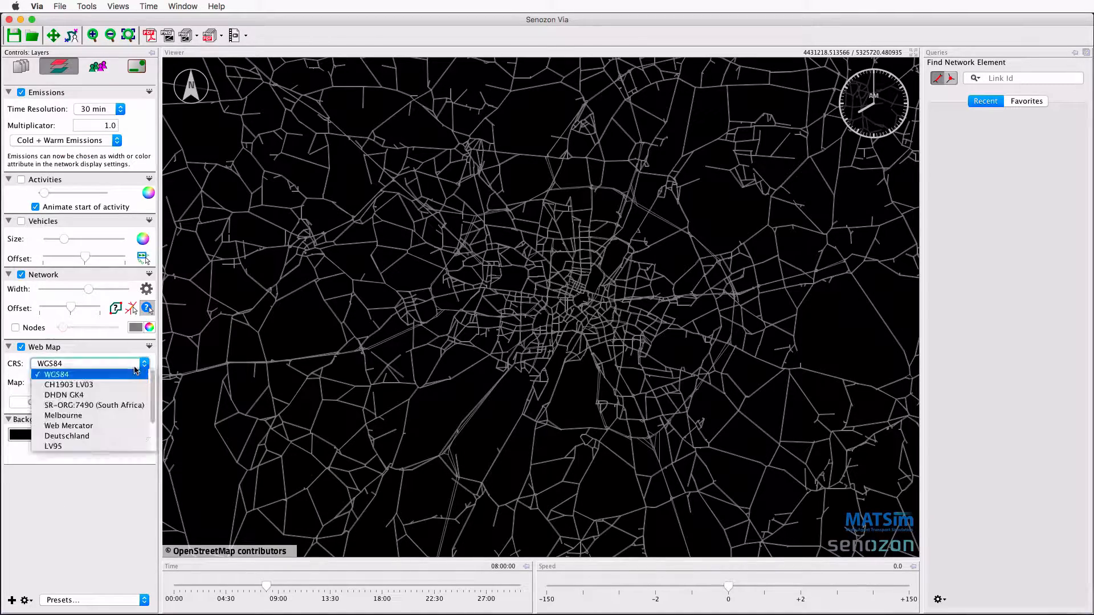
left_click(121, 395)
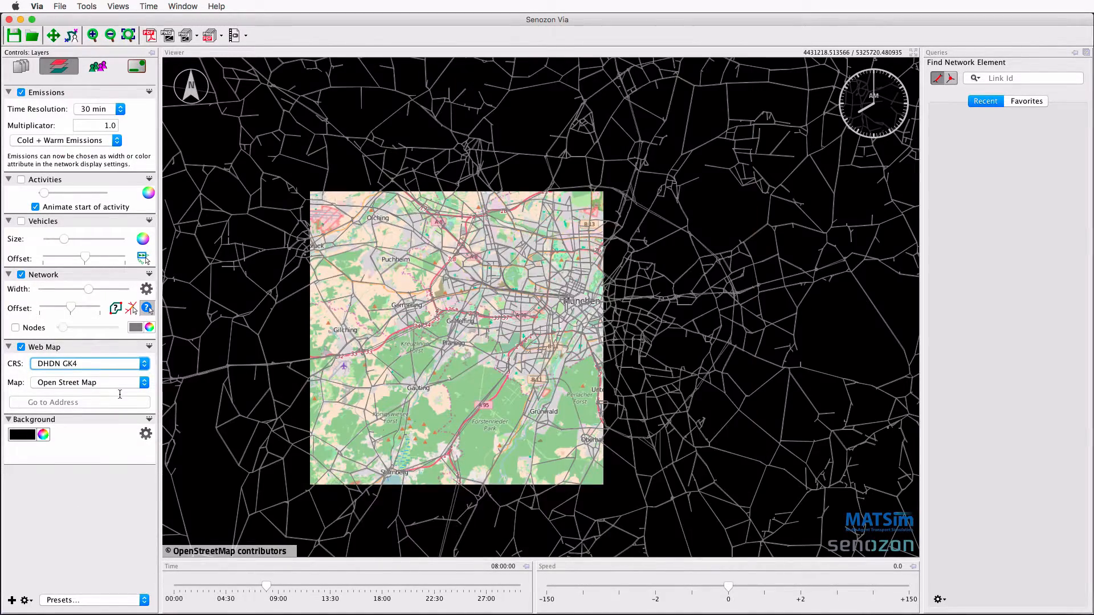
Change the network links' single color to dark gray and apply the network settings.
left_click(146, 289)
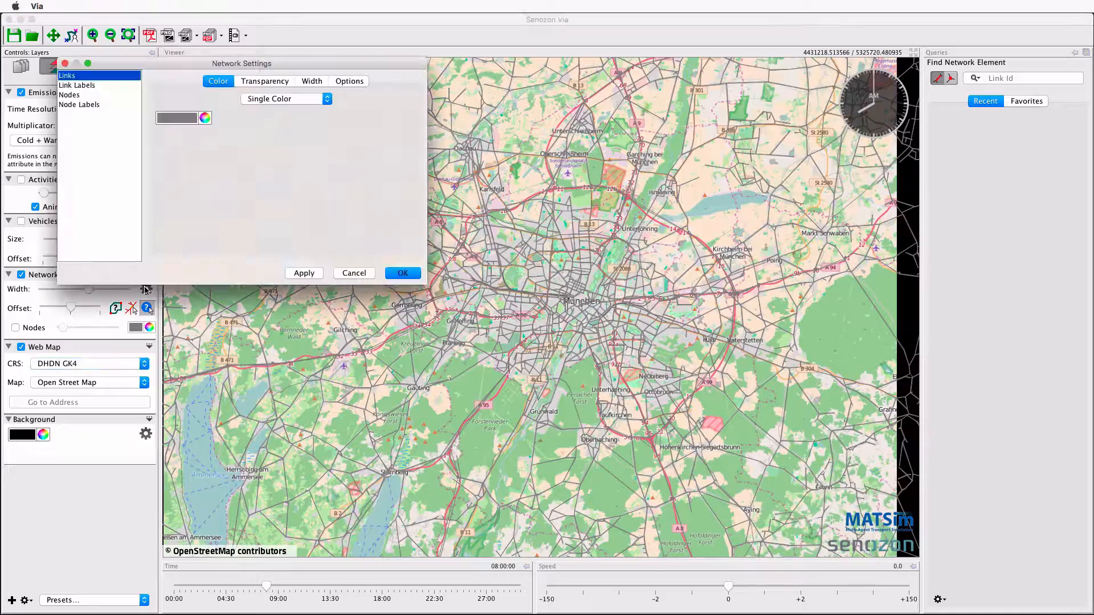
left_click(174, 118)
left_click(256, 194)
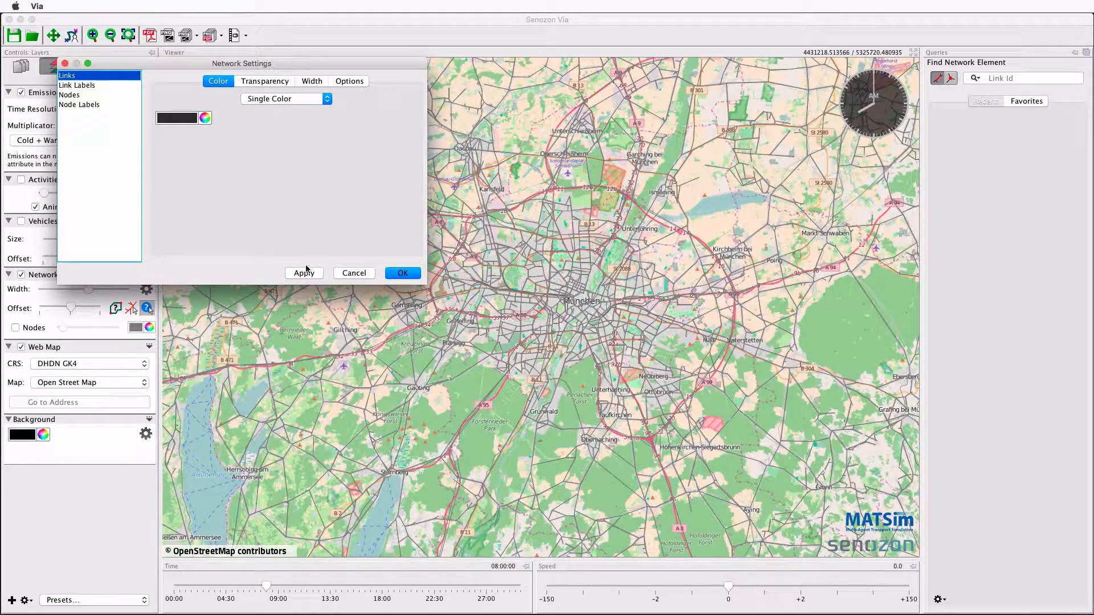
left_click(305, 273)
left_click(398, 274)
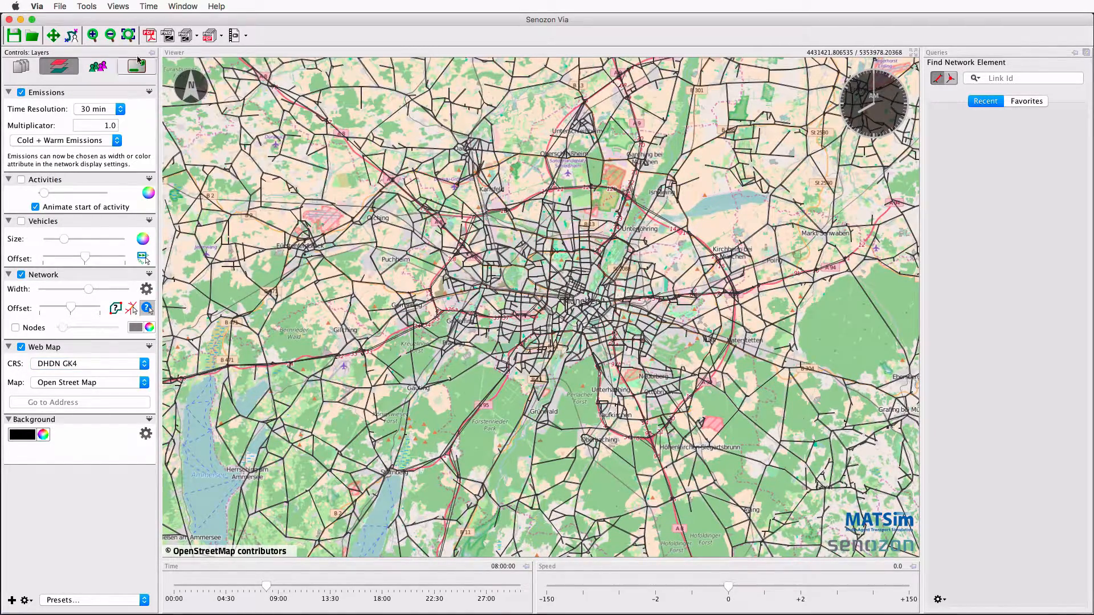
Leave the network query mode for map navigation and hide the Web Map layer.
left_click(128, 36)
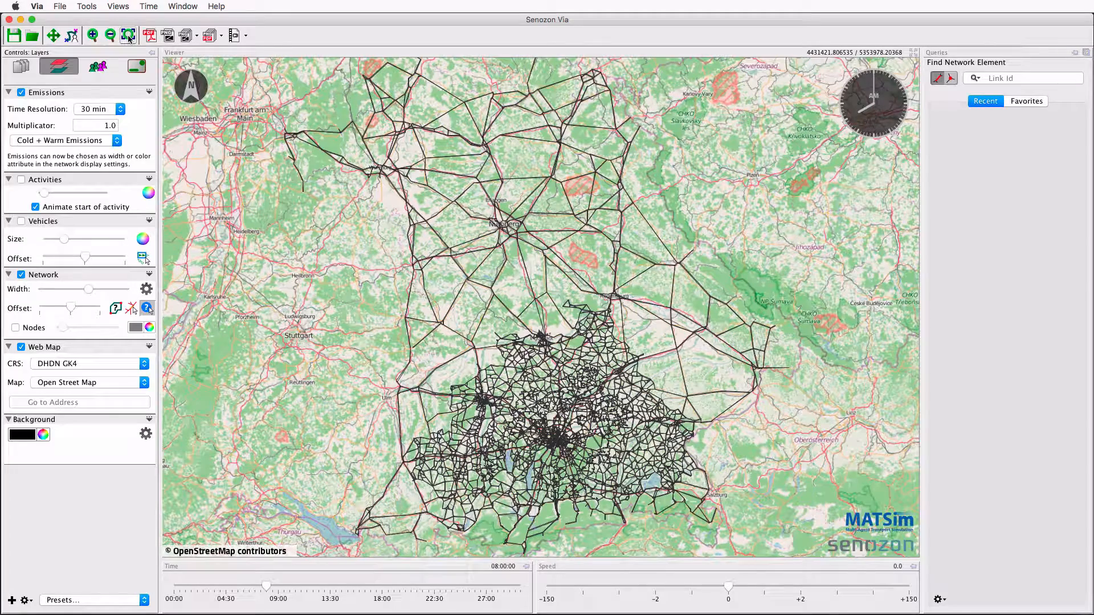
left_click(53, 35)
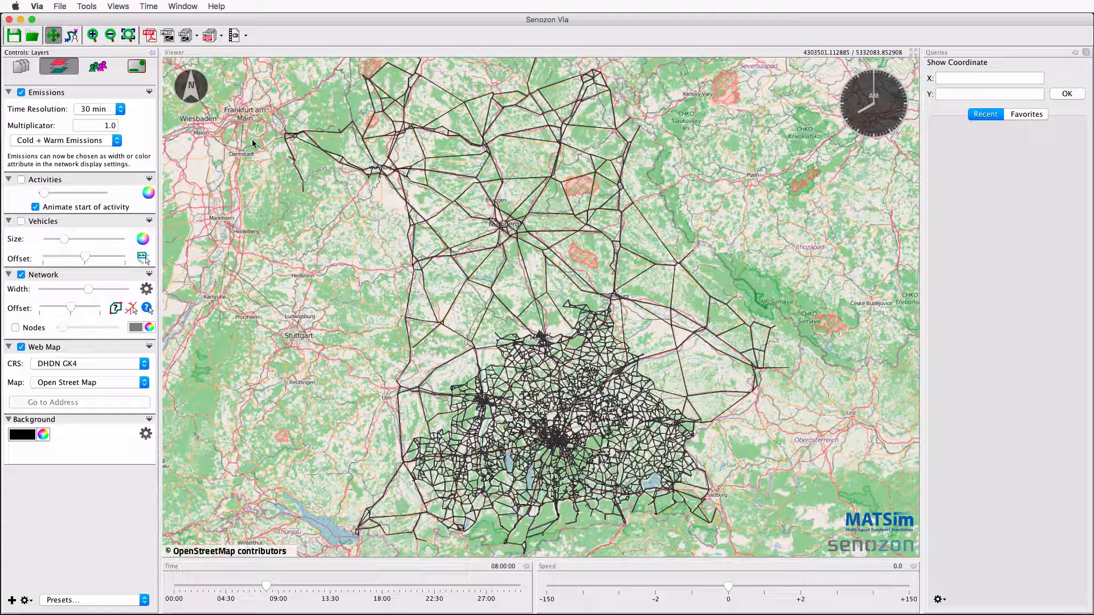
left_click(47, 348)
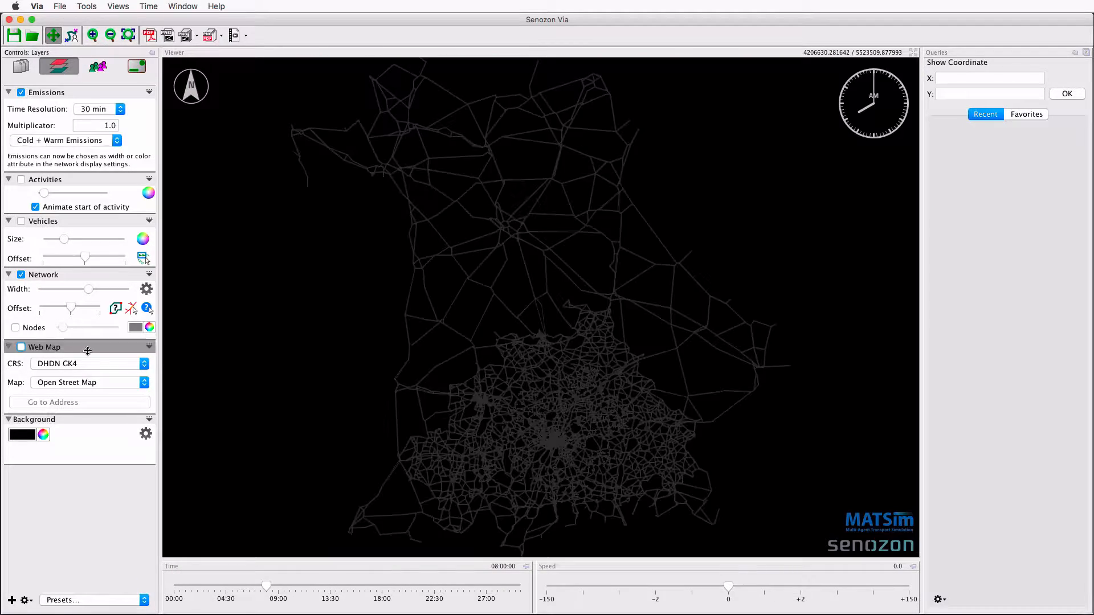
scroll(552, 452, "up", 3)
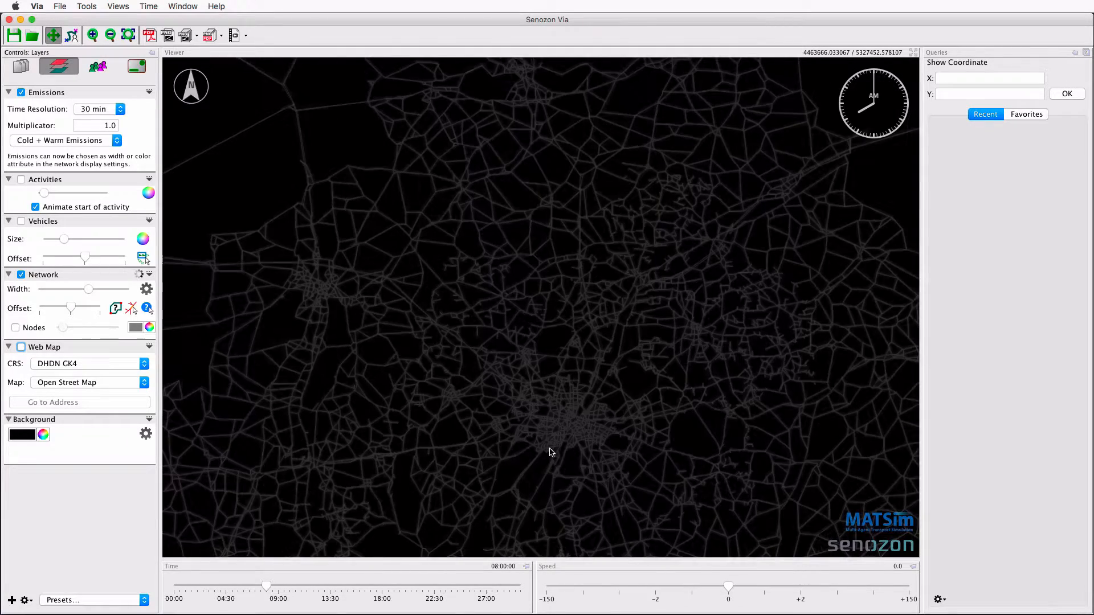
Load railways.shp as a shape layer and convert its coordinates from WGS84 to DHDN GK4.
left_click_drag(382, 602, 93, 529)
left_click(21, 67)
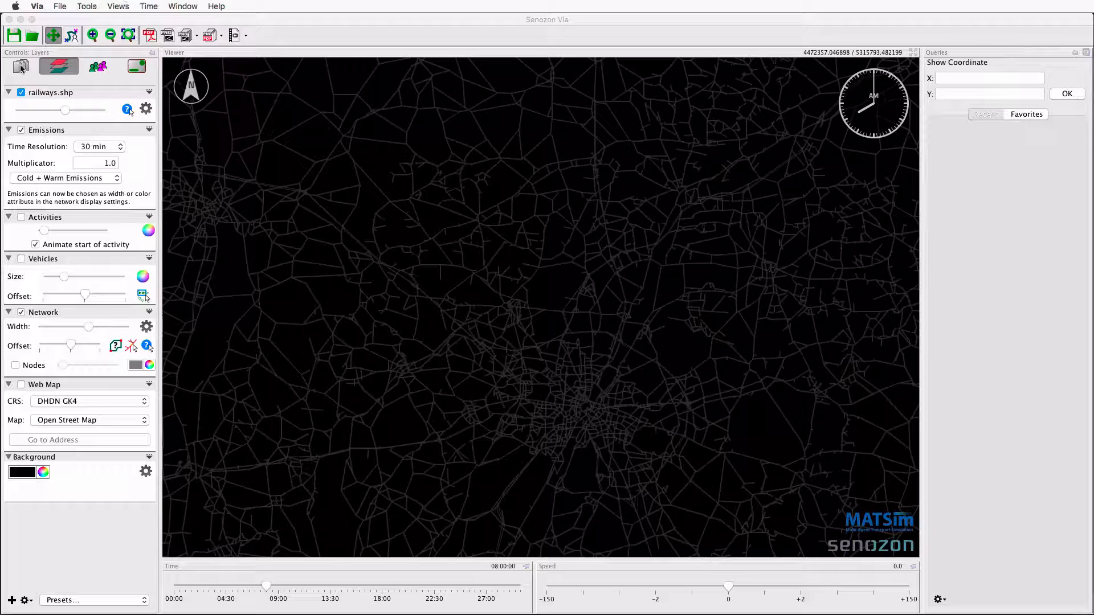
left_click(55, 256)
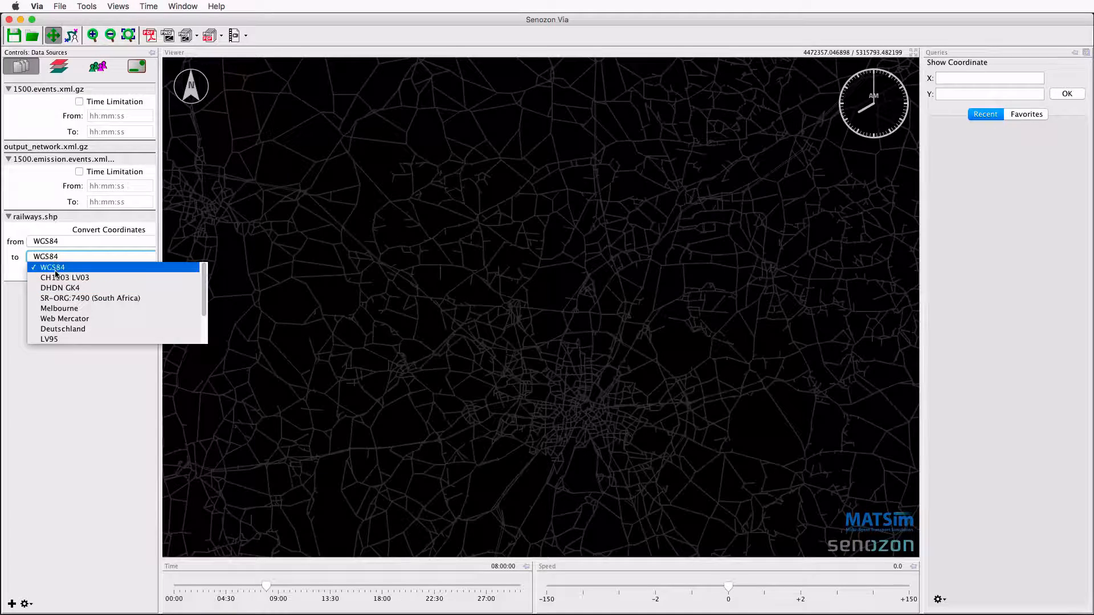
left_click(57, 288)
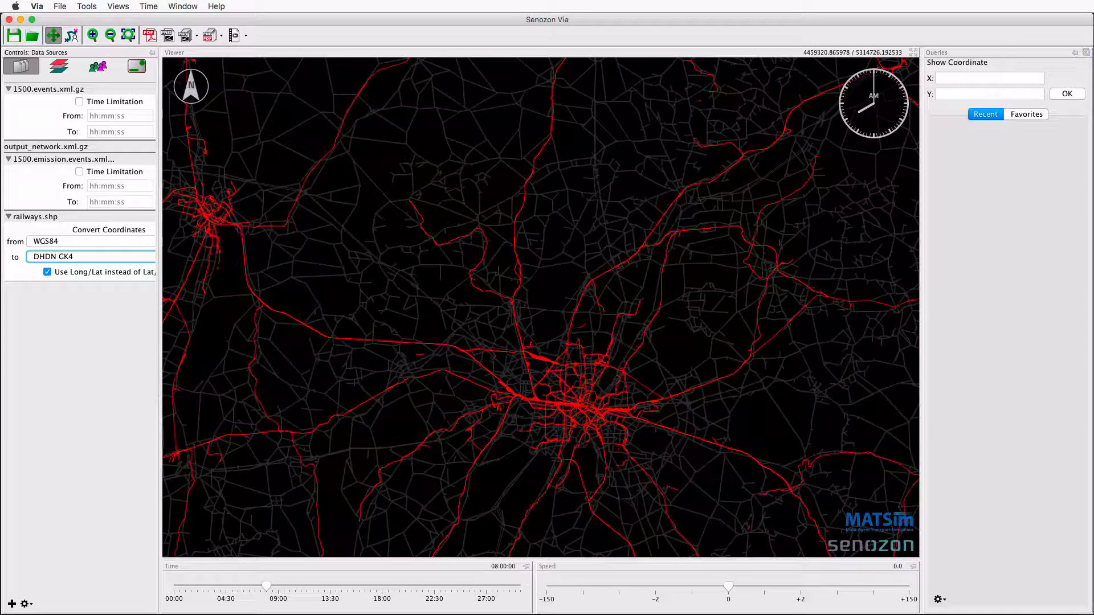
Load natural.shp and convert its coordinates from WGS84 to DHDN GK4.
left_click_drag(225, 511, 105, 419)
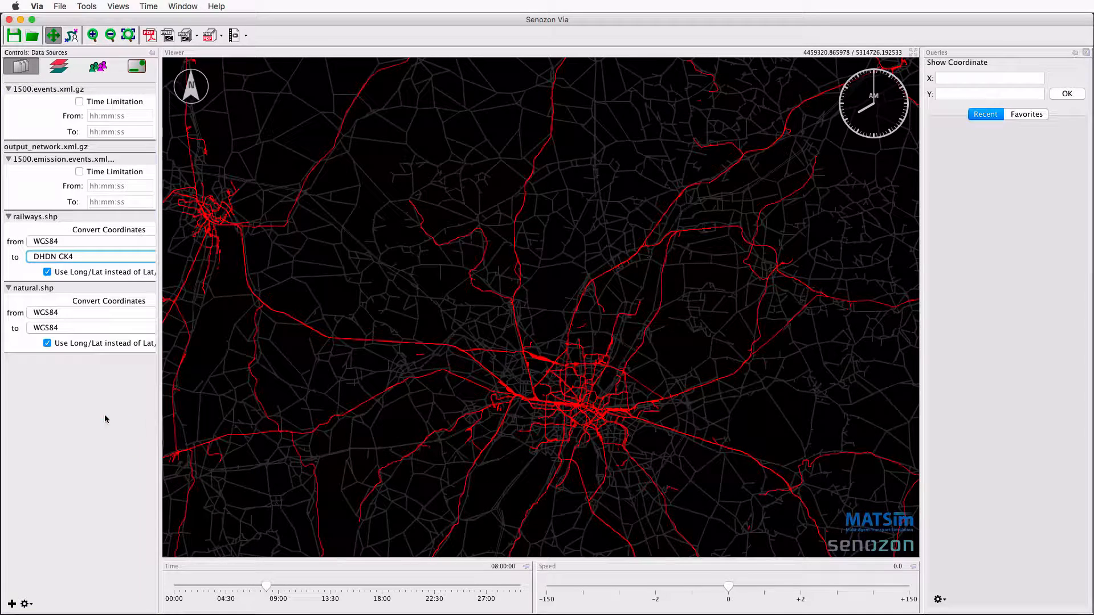
left_click(61, 328)
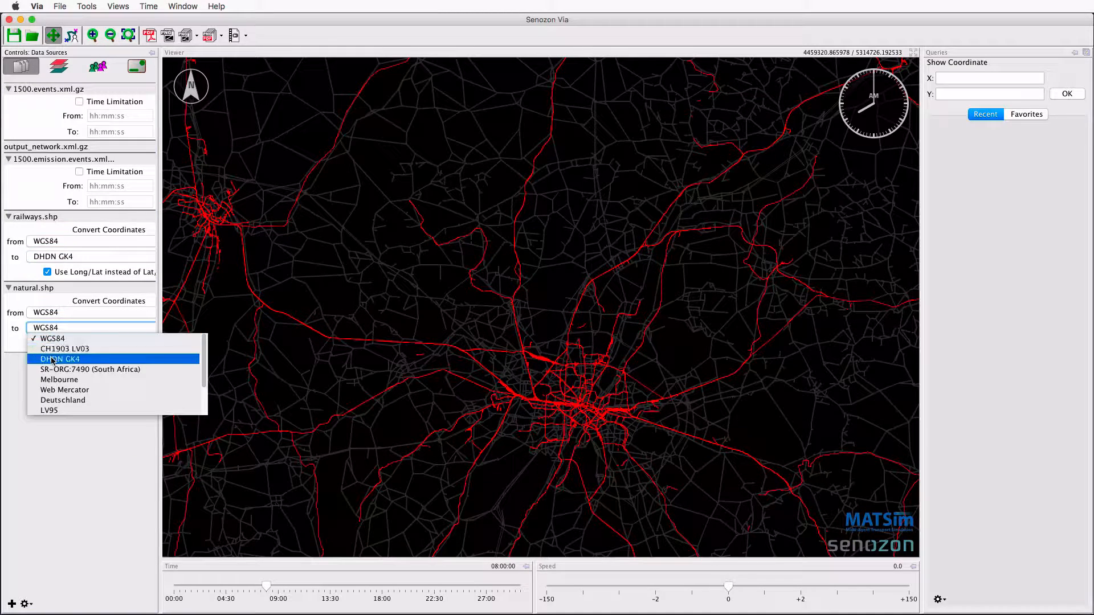
left_click(52, 360)
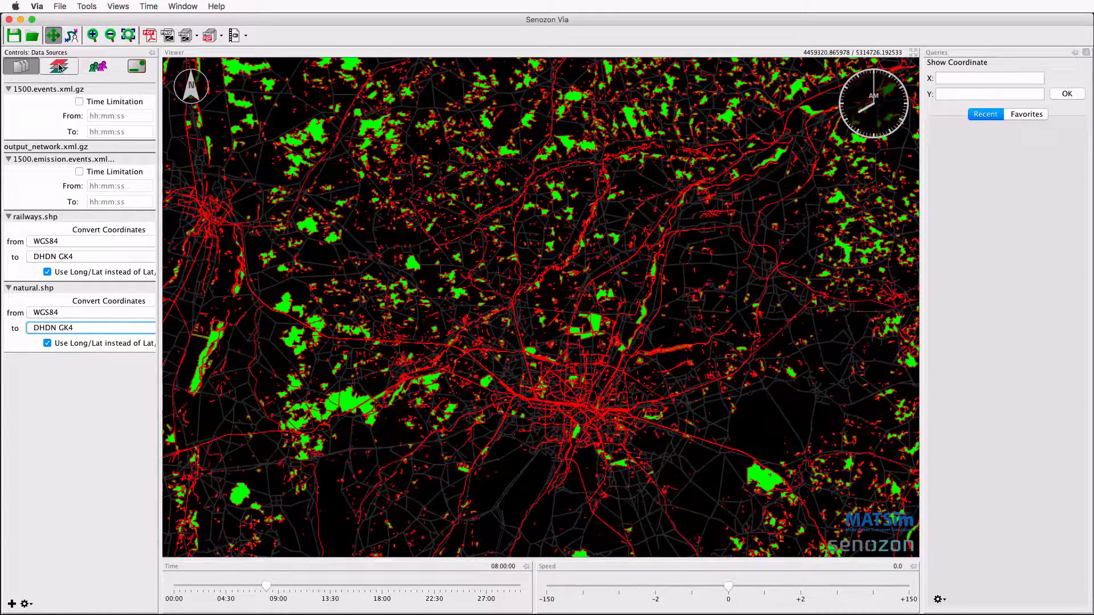
Set the natural.shp layer's fill color to Attribute Mapping based on the type attribute.
left_click(59, 67)
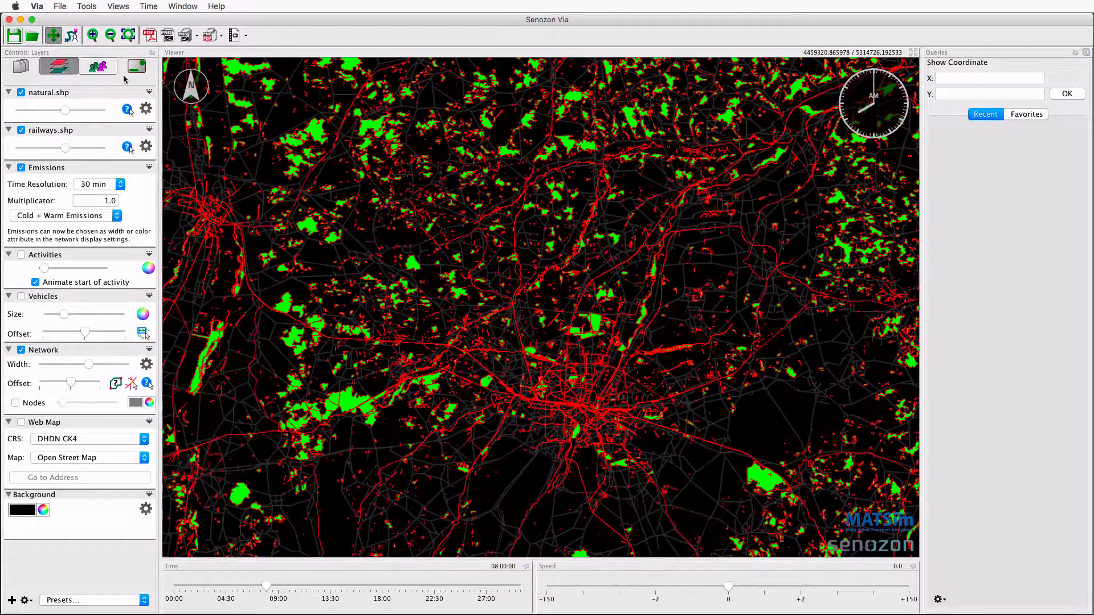
left_click(149, 112)
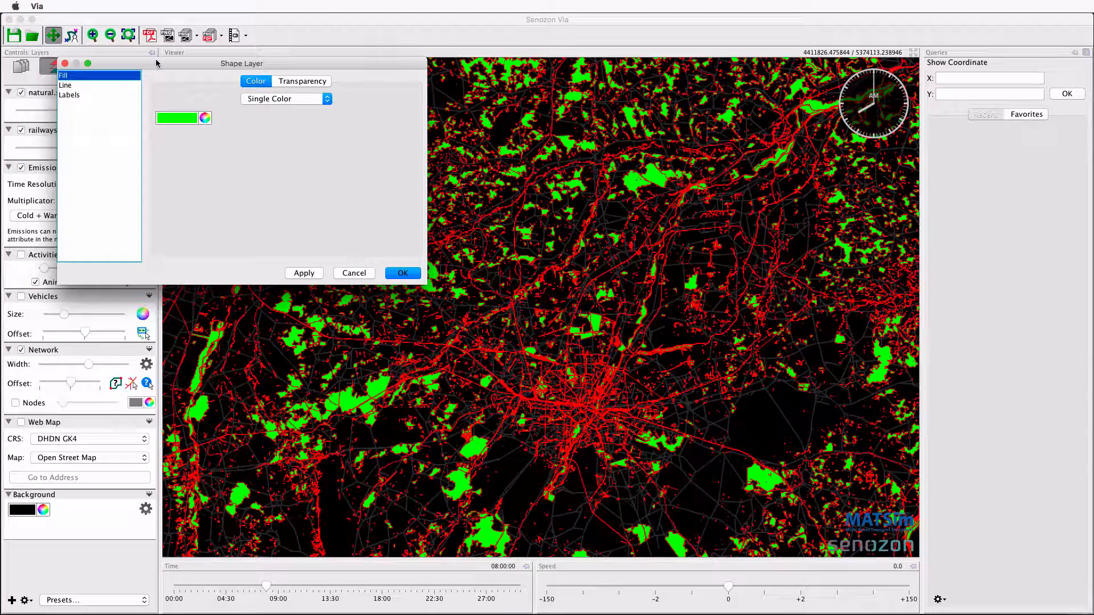
left_click(271, 99)
left_click(279, 120)
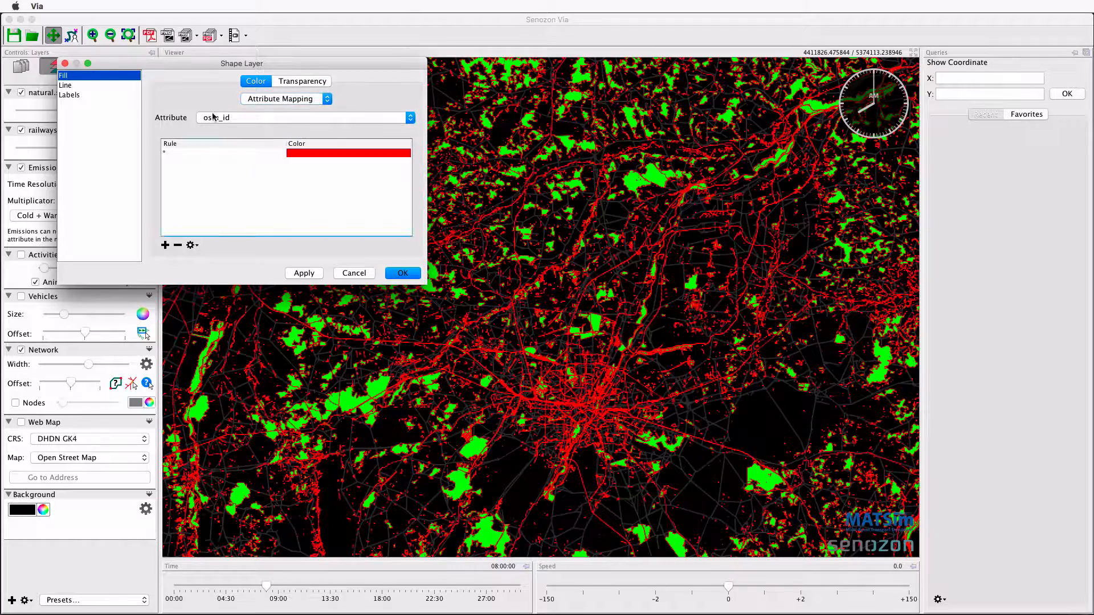
left_click(214, 117)
left_click(213, 139)
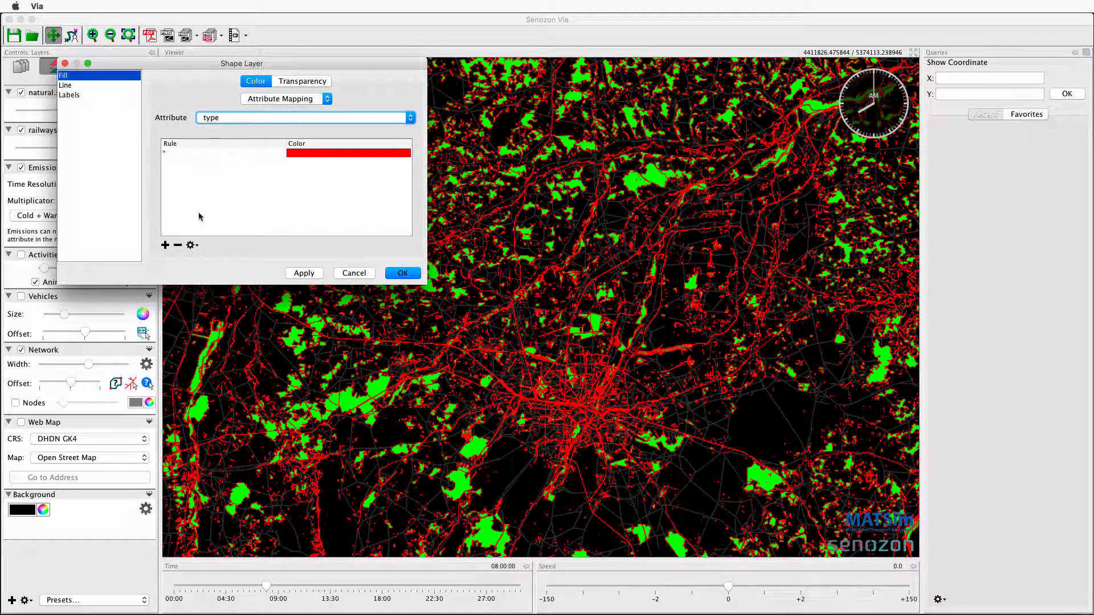
Generate fill color rules from the existing type attribute values and remove the wildcard rule.
left_click(191, 246)
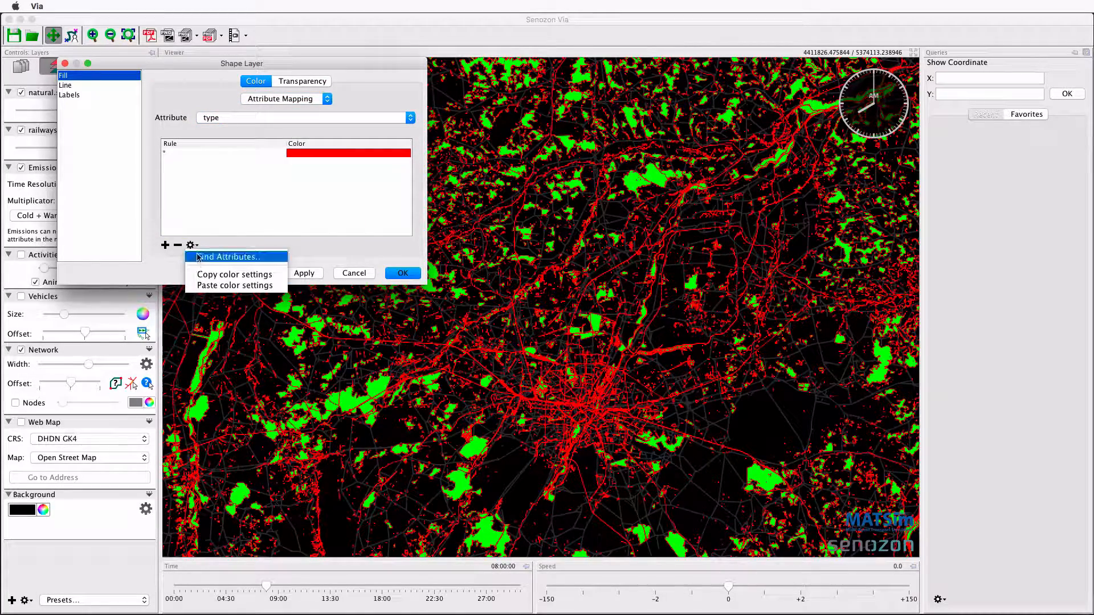
left_click(199, 257)
left_click(312, 265)
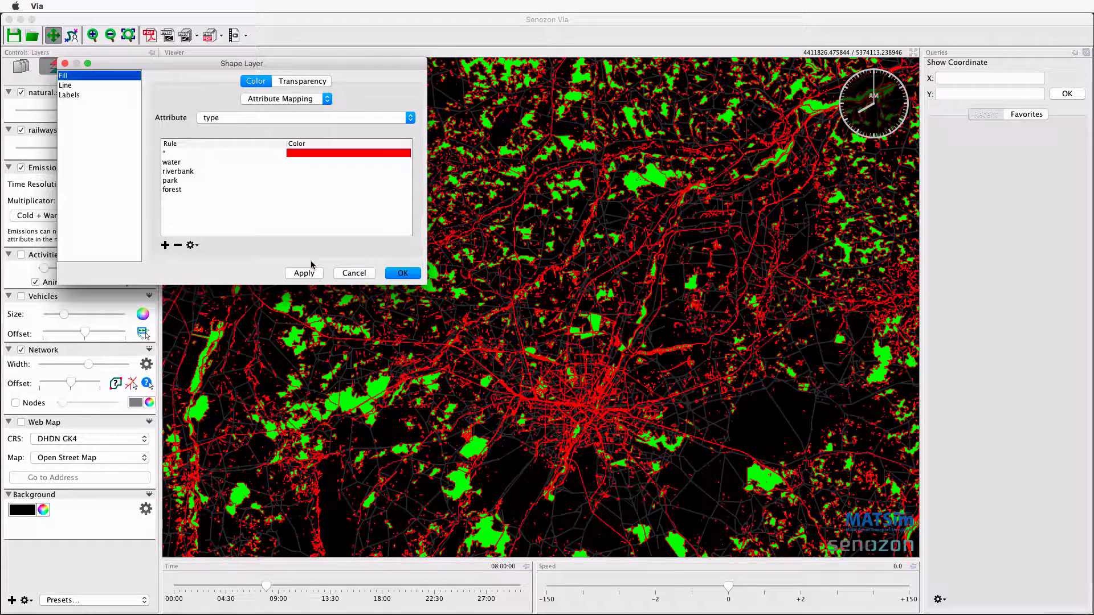
left_click(203, 157)
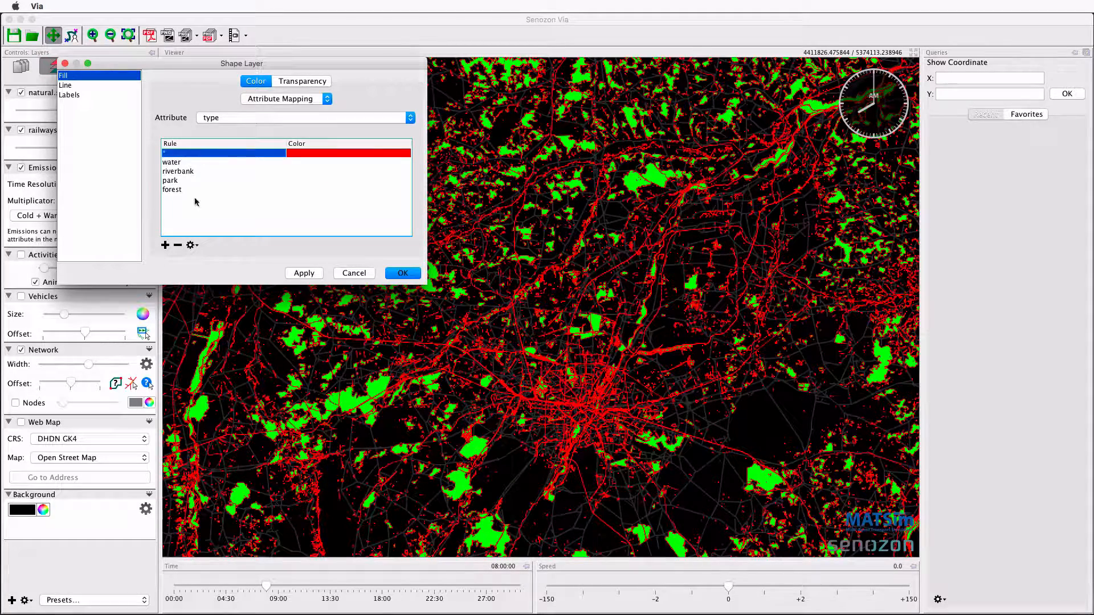
left_click(178, 245)
Color the water and riverbank fill rules blue, the park rule green and the forest rule a muted green.
left_click(297, 153)
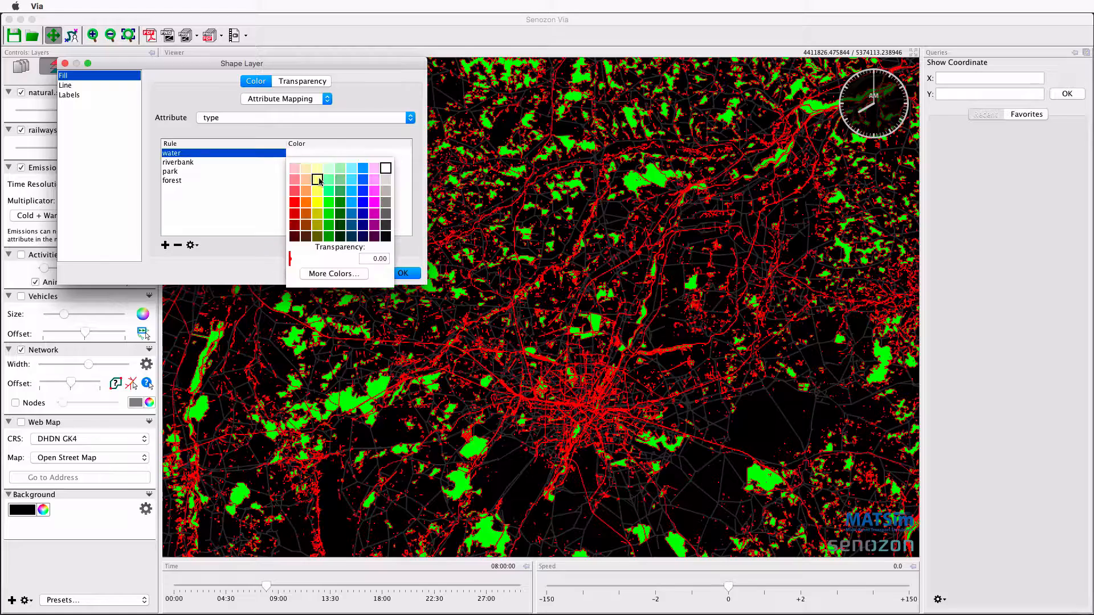
left_click(353, 201)
left_click(304, 164)
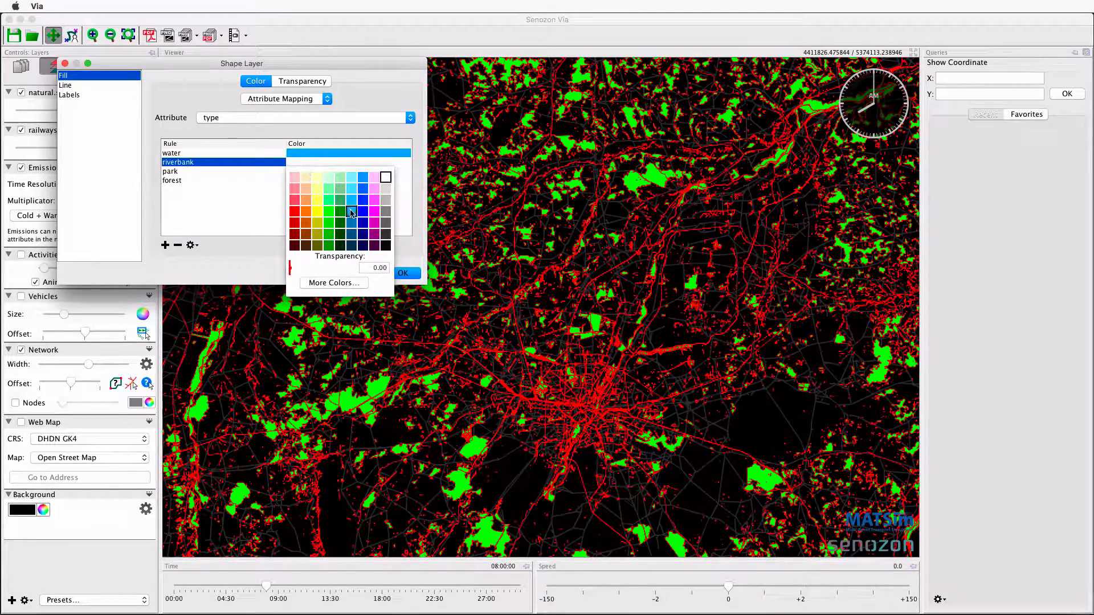
left_click(351, 204)
left_click(292, 171)
left_click(329, 232)
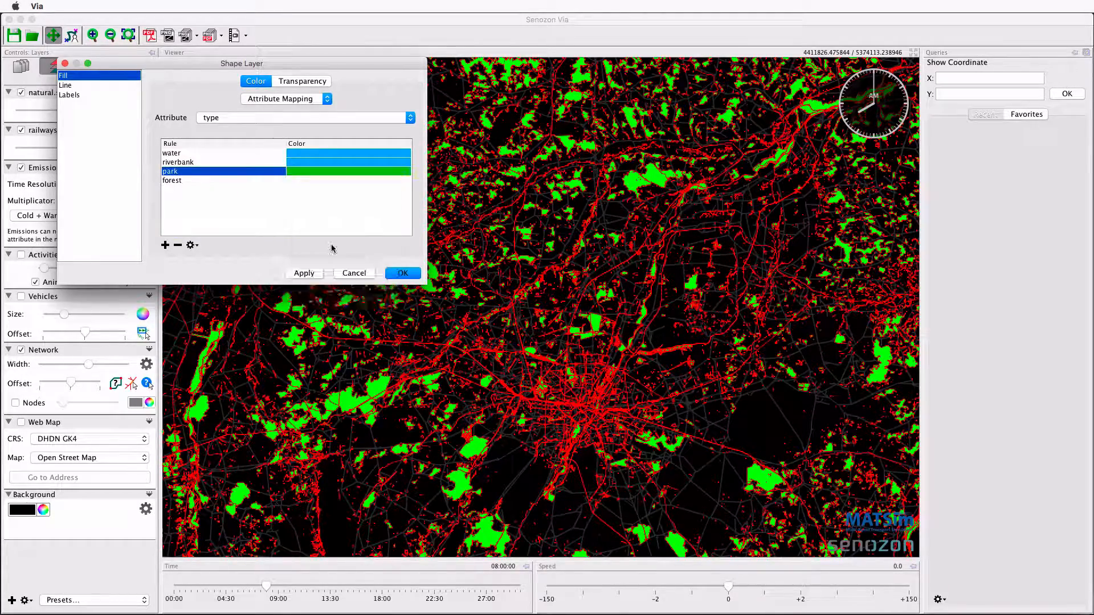
left_click(319, 180)
left_click(340, 218)
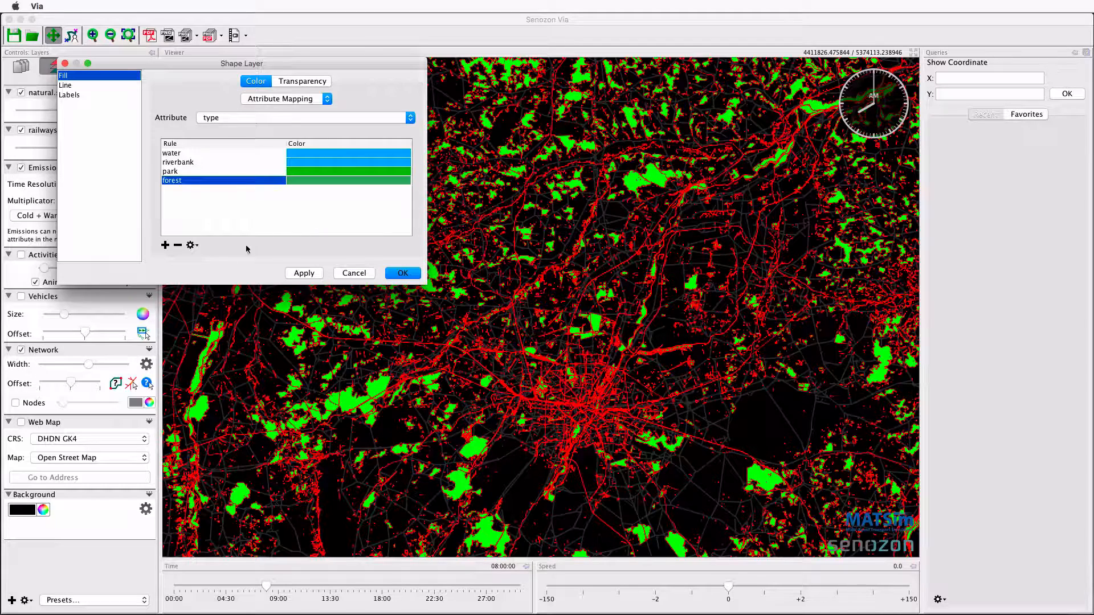
Copy the fill color settings and set the layer's line color to Attribute Mapping by type.
left_click(192, 244)
left_click(214, 274)
left_click(87, 86)
left_click(265, 100)
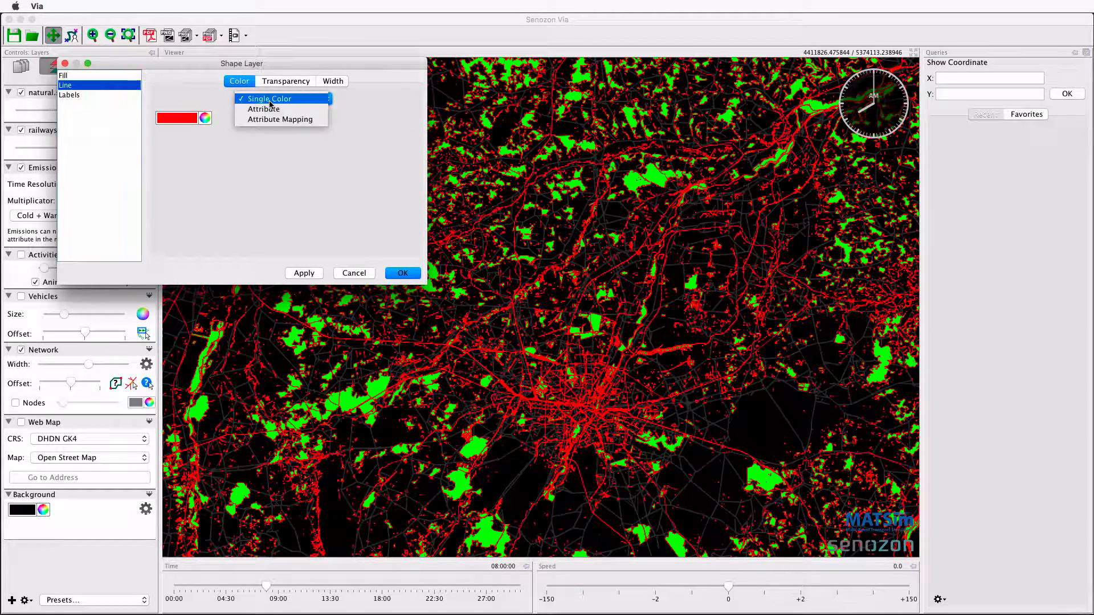
left_click(269, 118)
left_click(247, 121)
left_click(240, 139)
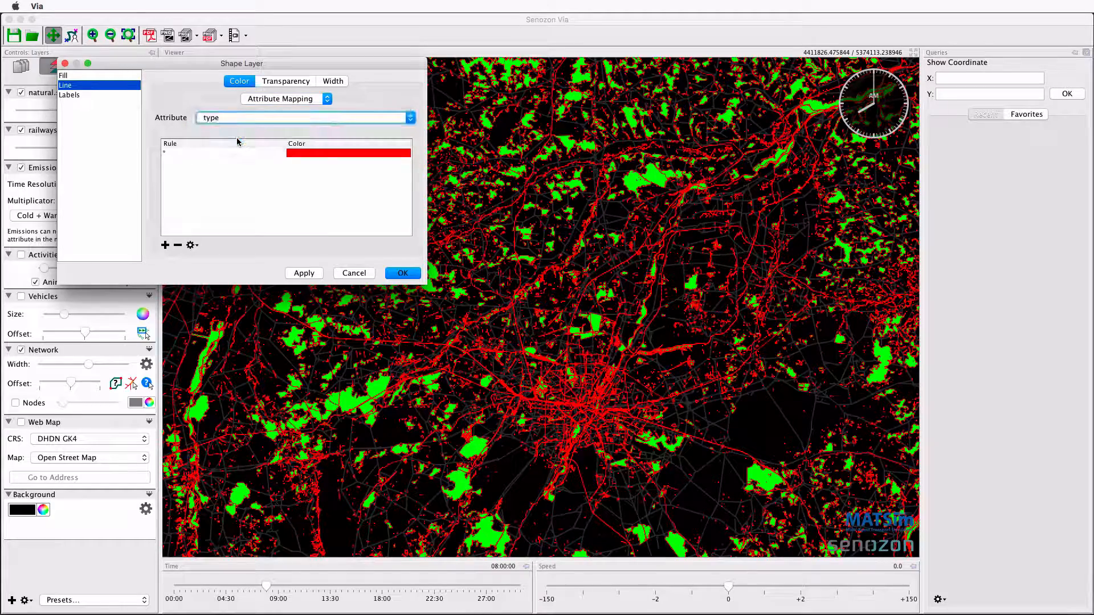
Paste the copied color settings into the line color mapping and apply the shape layer settings.
left_click(192, 245)
left_click(235, 286)
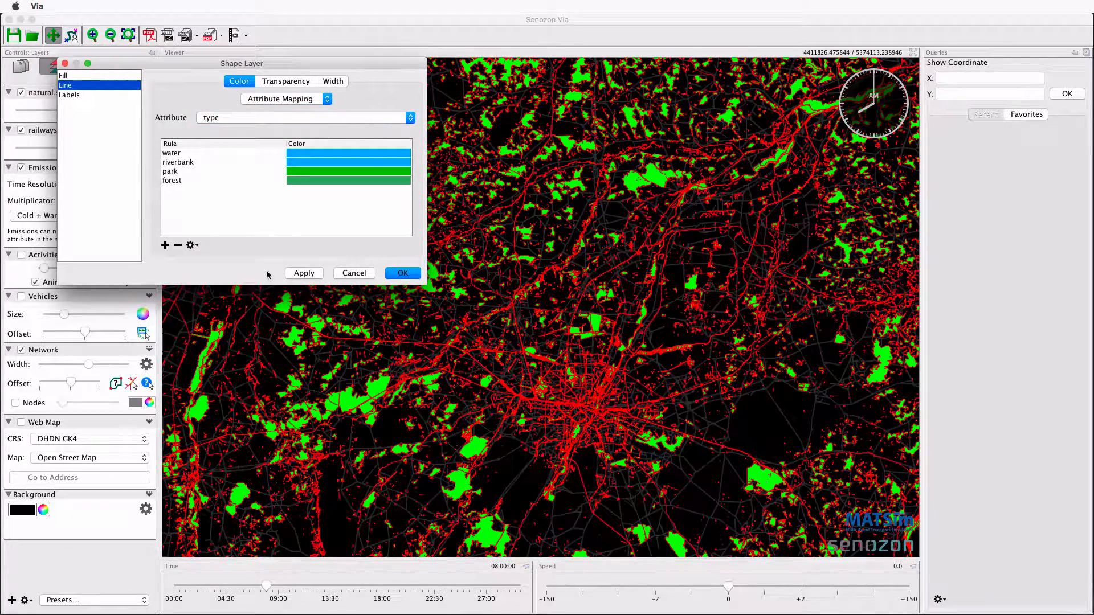
left_click(304, 273)
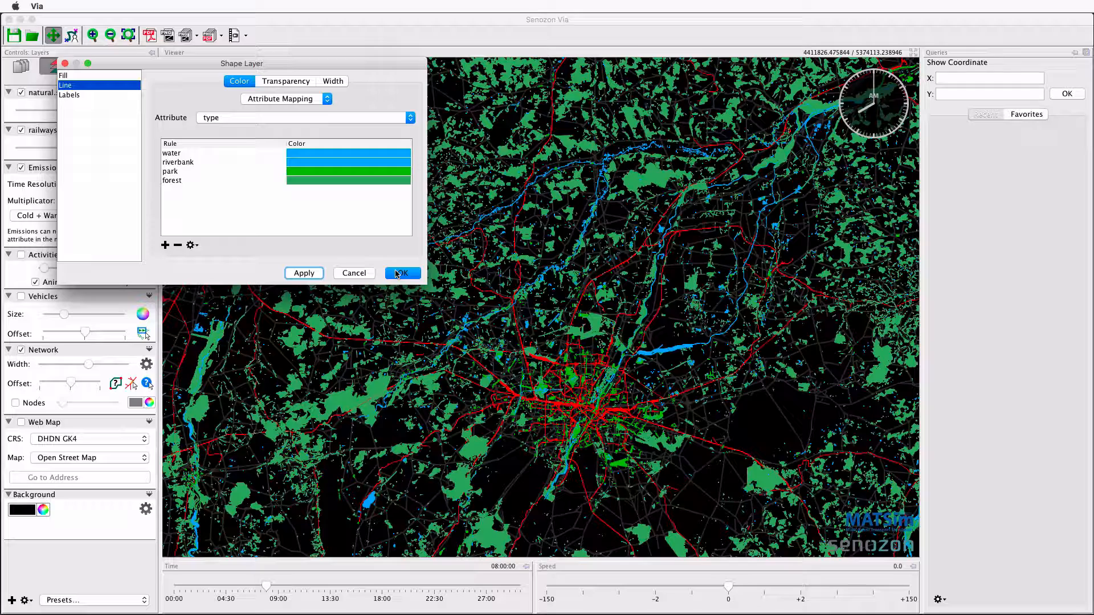
left_click(401, 274)
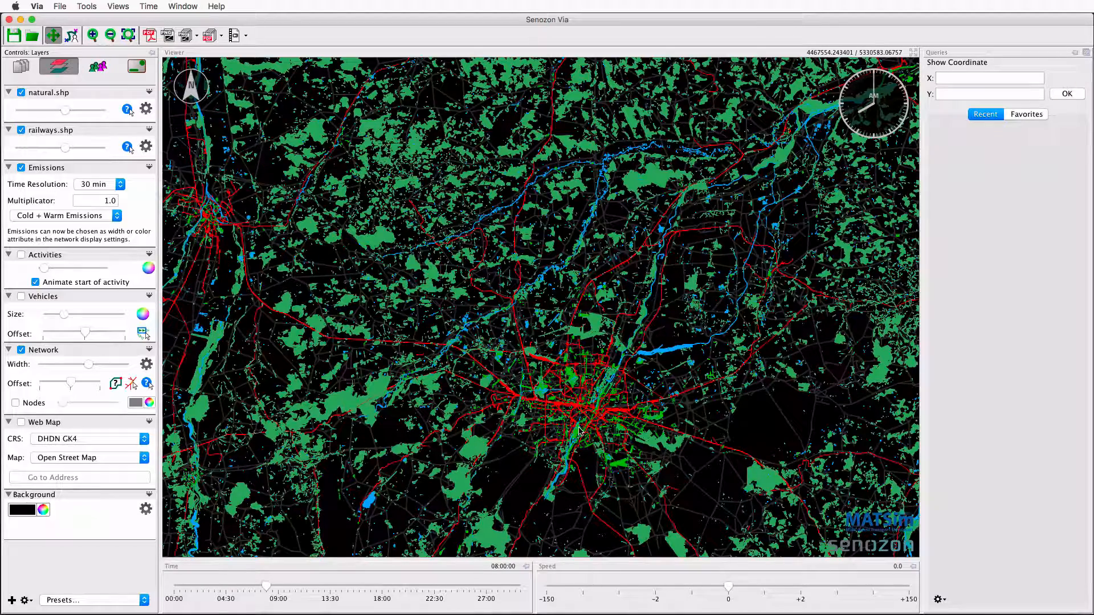
scroll(580, 432, "up", 5)
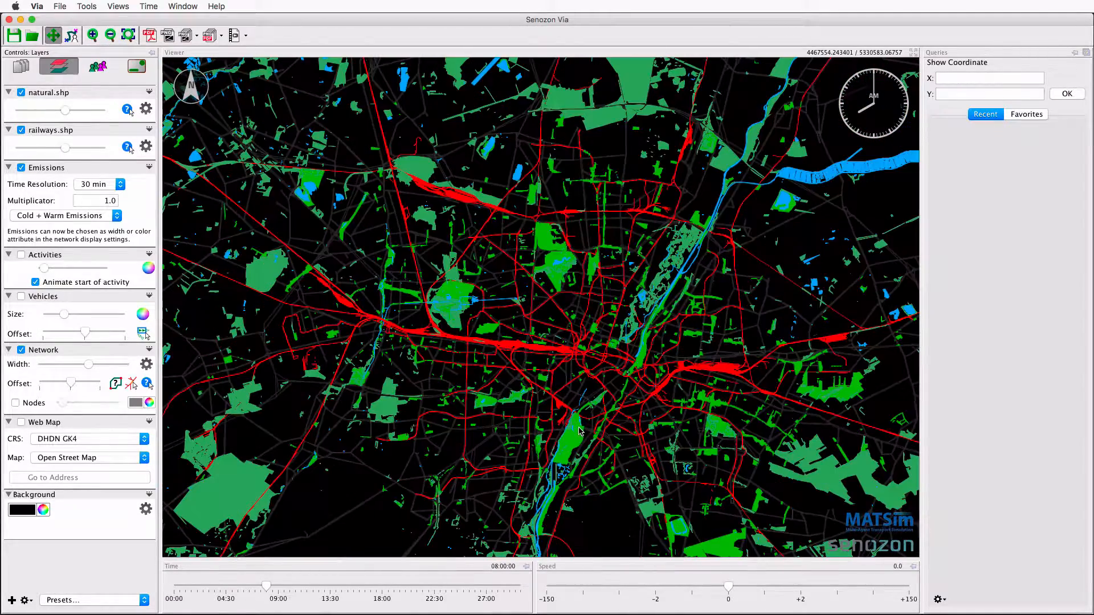